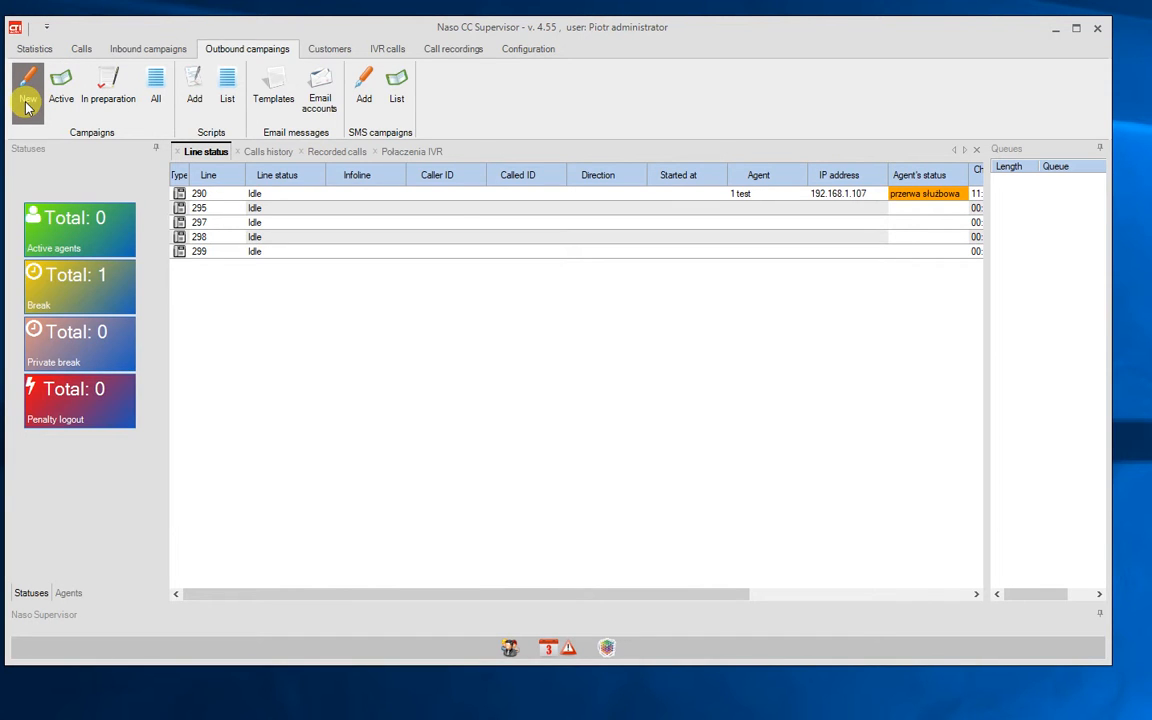
Step: Create a new outbound campaign named "demo campaing 1" without a description or call script
{"action": "left_click", "coordinate": [28, 100]}
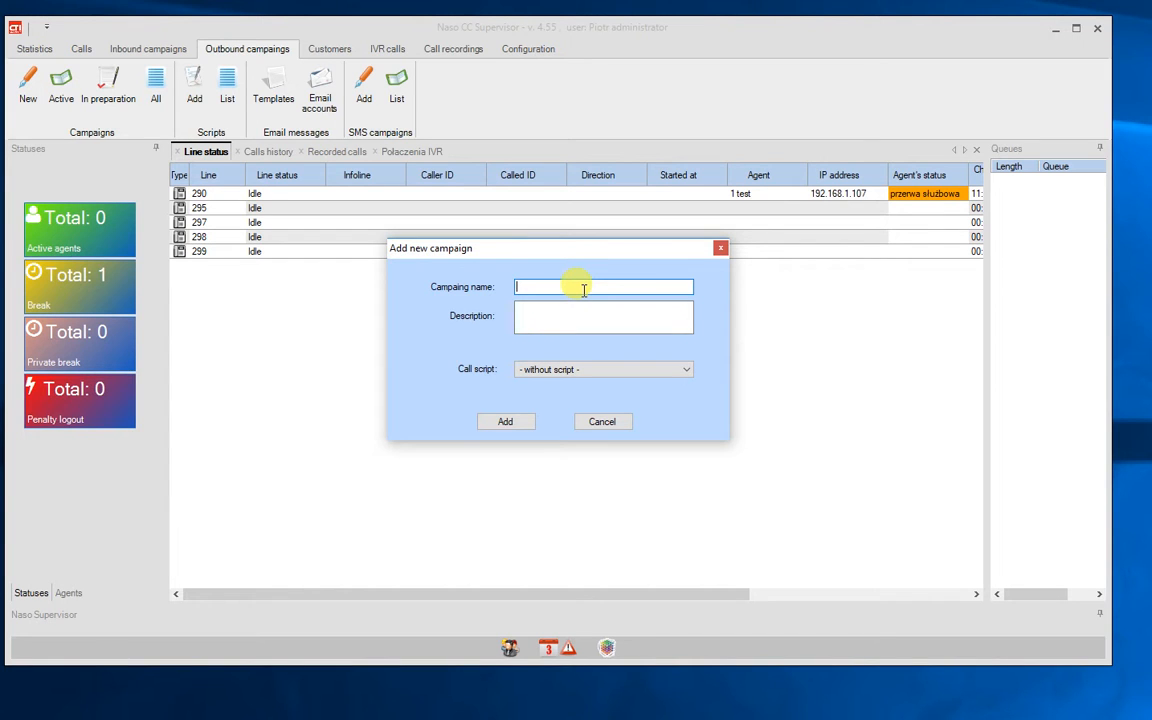
{"action": "type", "text": "demo campaing"}
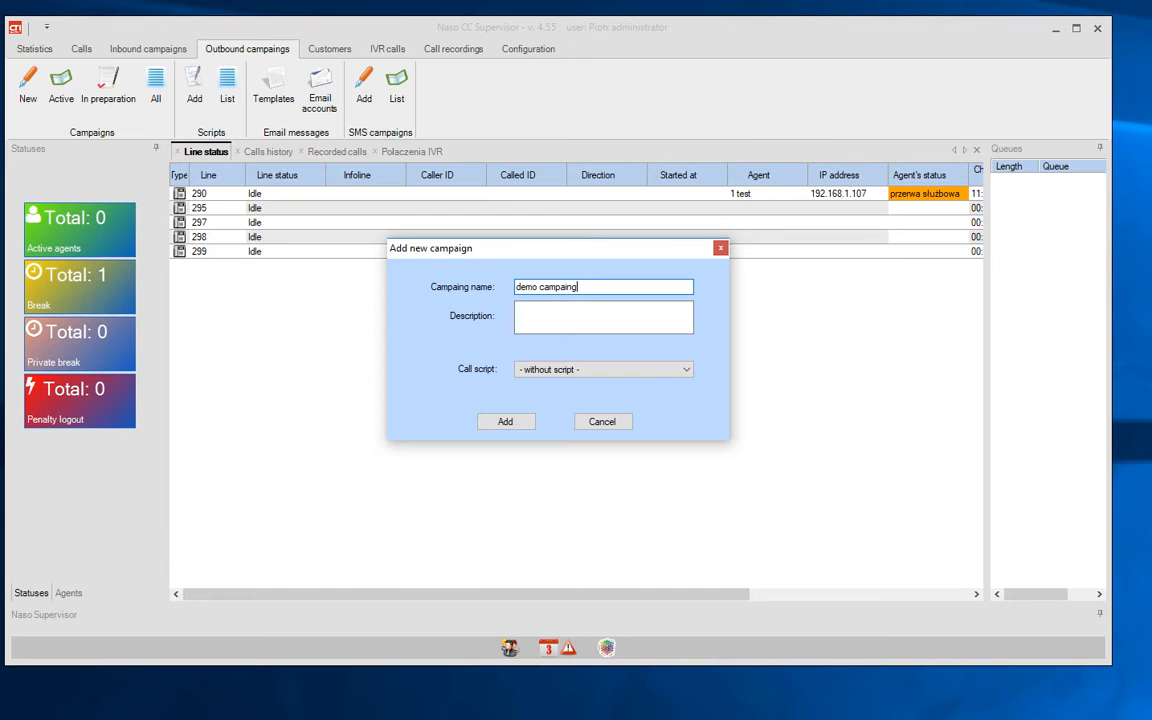
{"action": "type", "text": " 1"}
{"action": "left_click", "coordinate": [628, 322]}
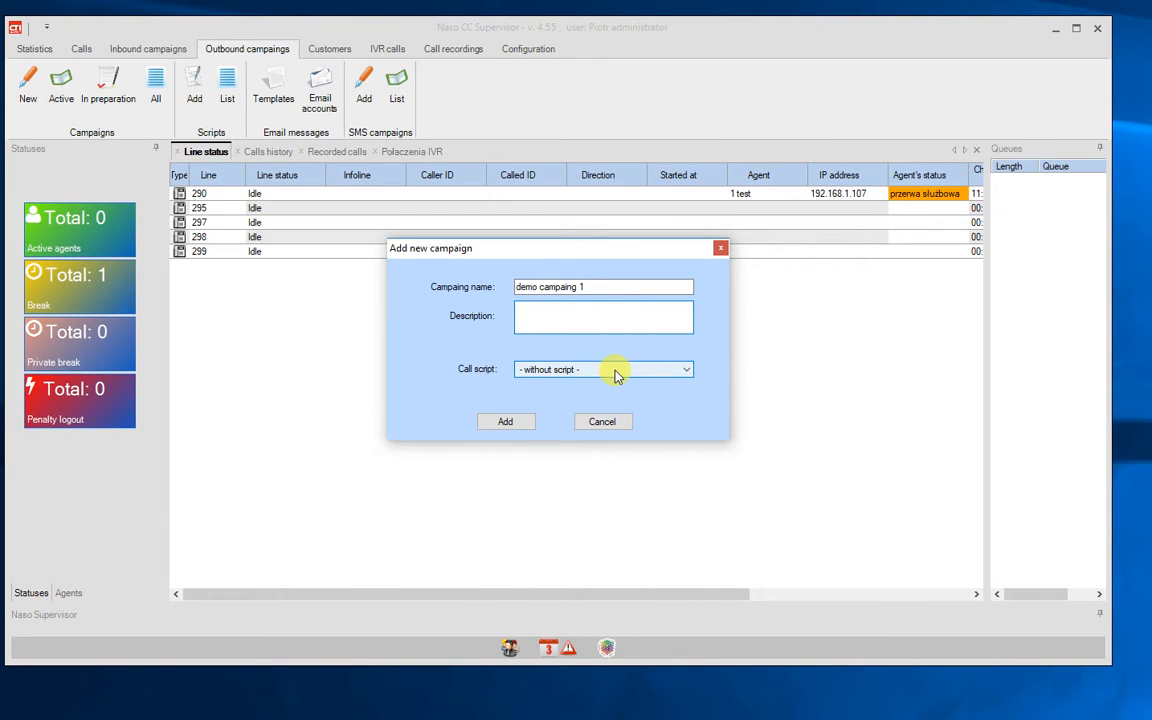
{"action": "left_click", "coordinate": [615, 372]}
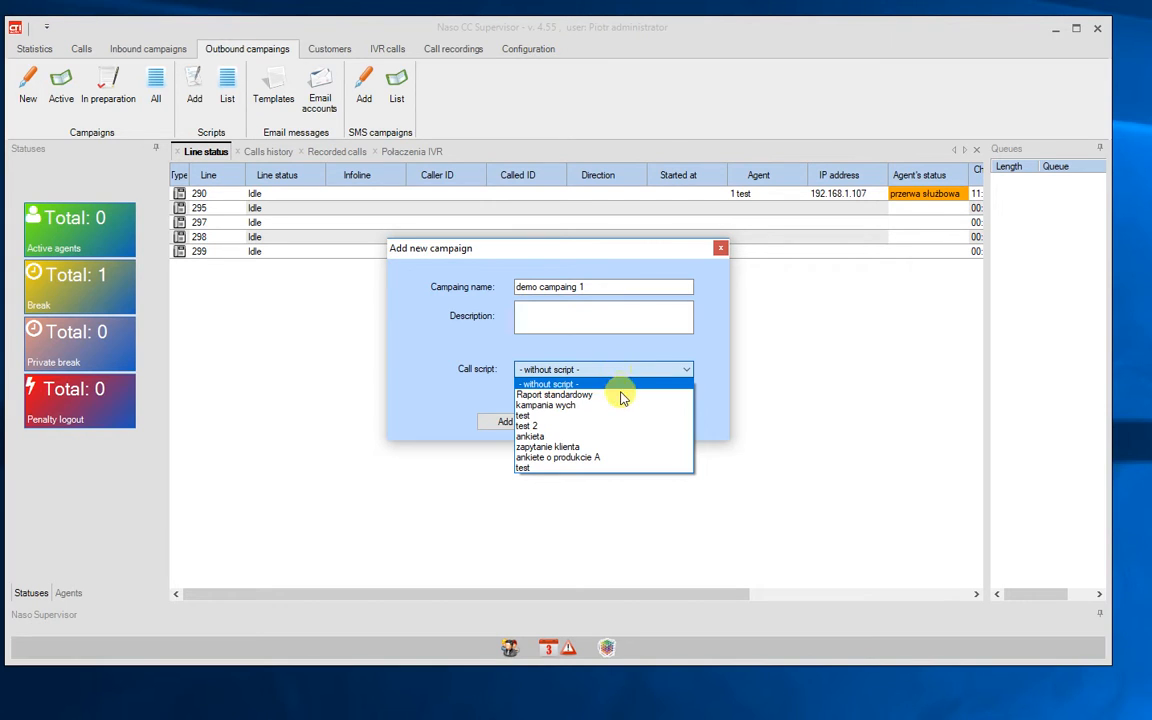
{"action": "left_click", "coordinate": [708, 362]}
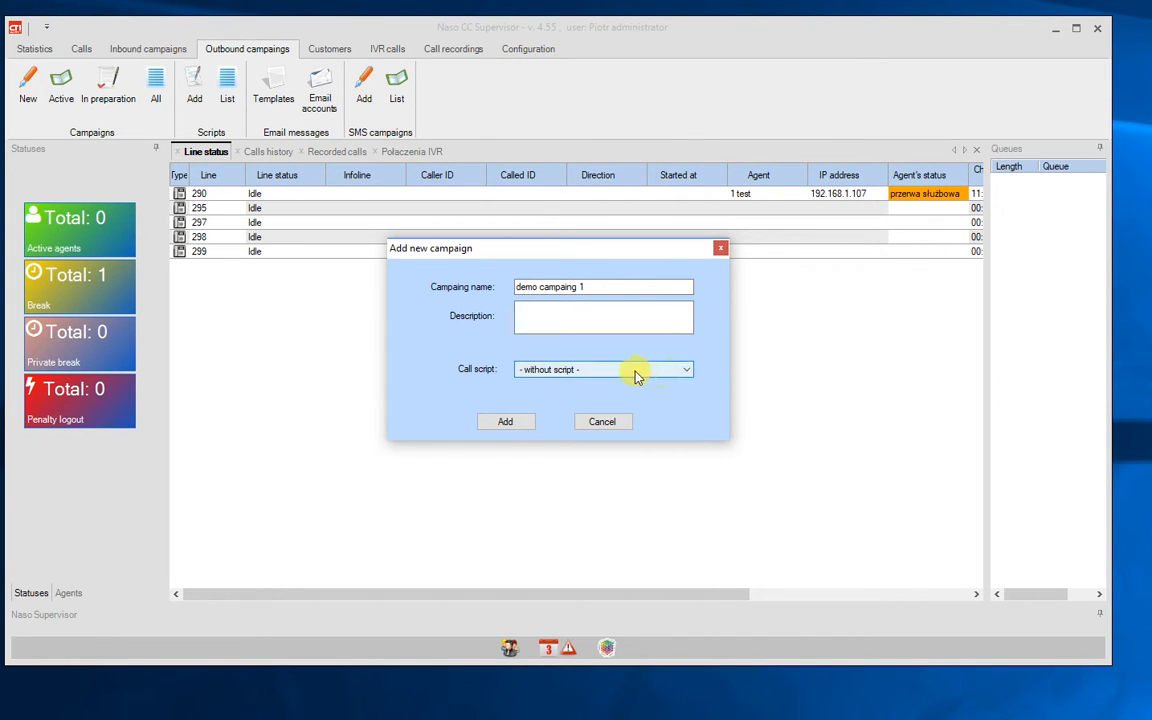
{"action": "left_click", "coordinate": [508, 423]}
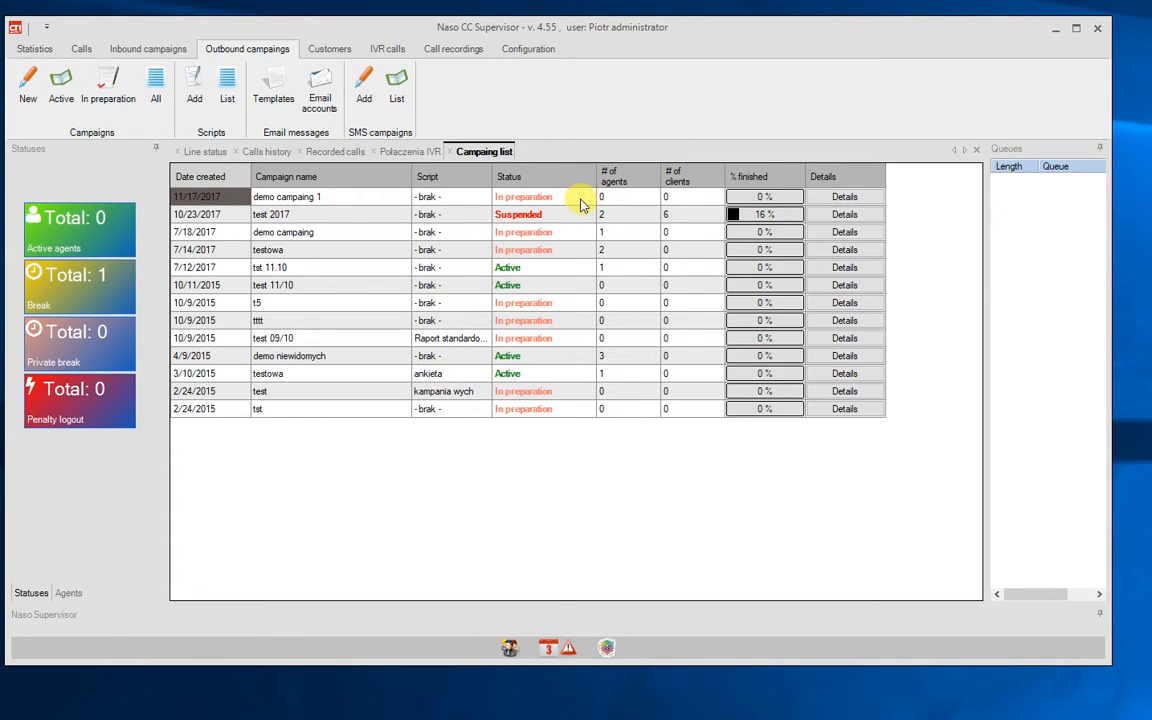
Step: In the details of "demo campaing 1", set the delay between calls to 2 seconds and the time before dialing to 30 seconds
{"action": "left_click", "coordinate": [832, 198]}
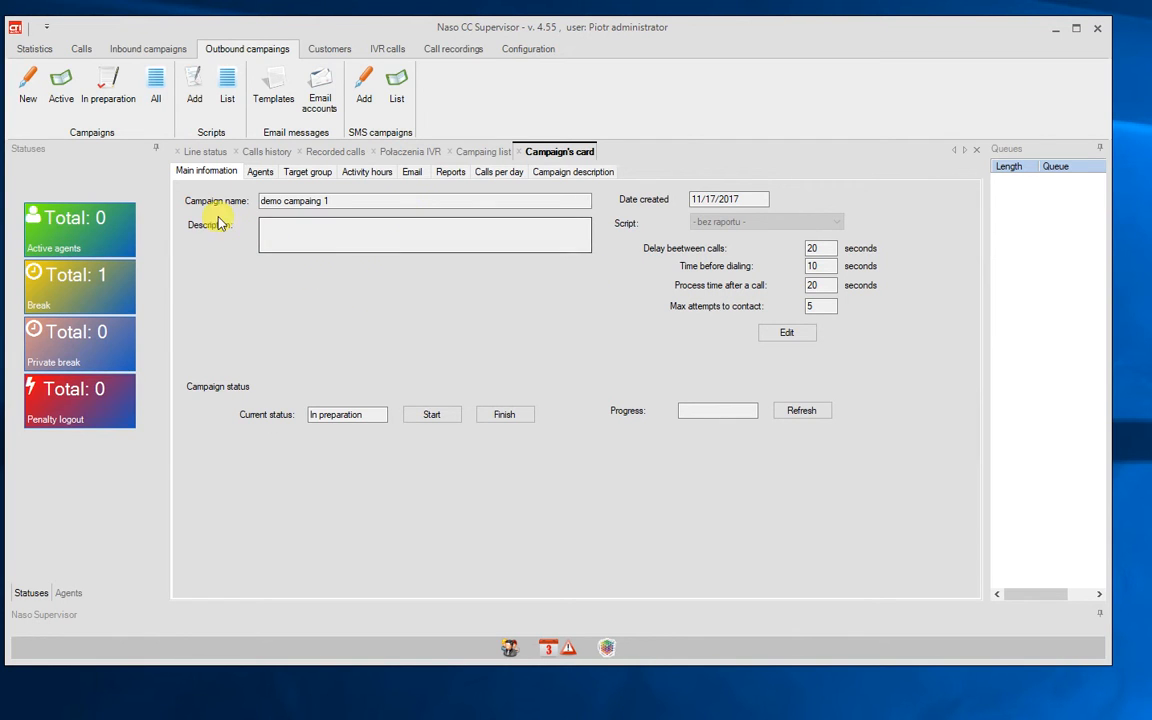
{"action": "left_click", "coordinate": [293, 236]}
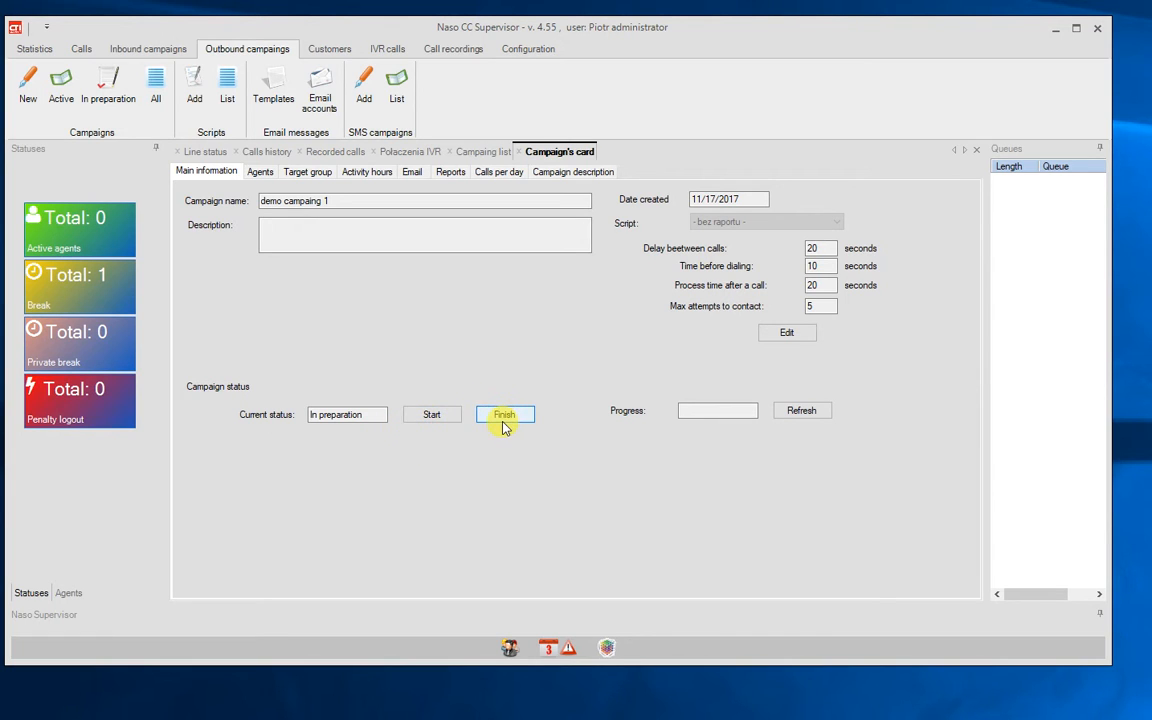
{"action": "left_click", "coordinate": [789, 334]}
{"action": "left_click", "coordinate": [818, 248]}
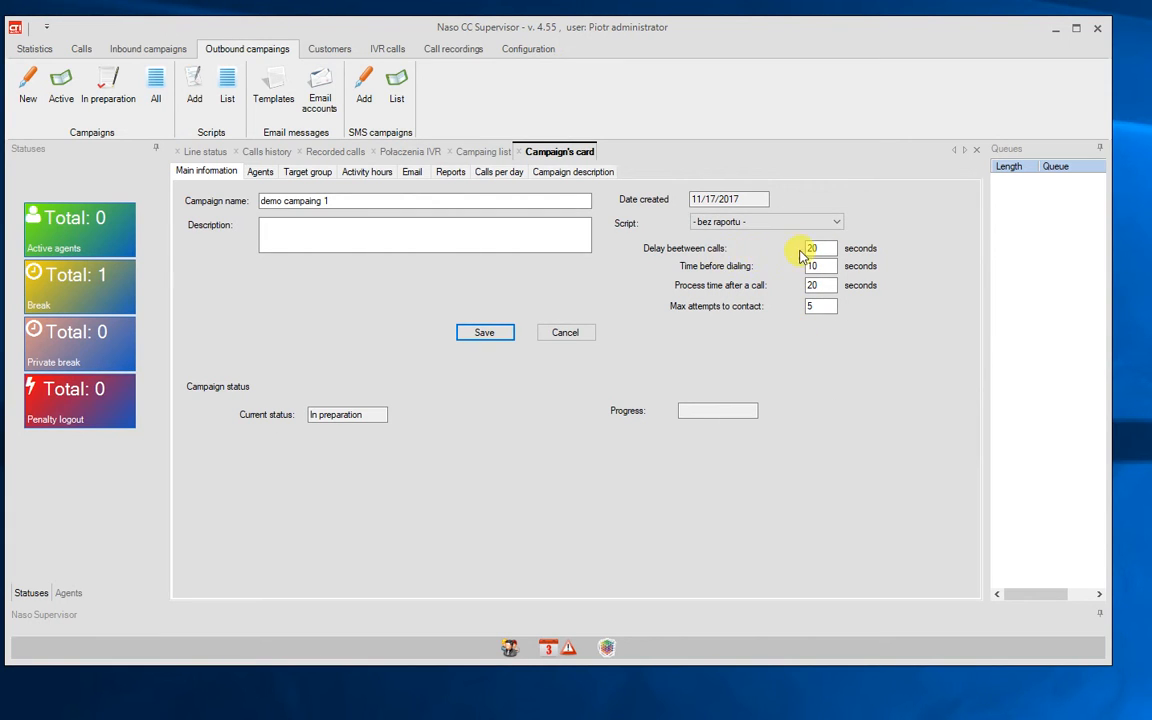
{"action": "double_click", "coordinate": [828, 249]}
{"action": "type", "text": "2"}
{"action": "double_click", "coordinate": [812, 265]}
{"action": "type", "text": "30"}
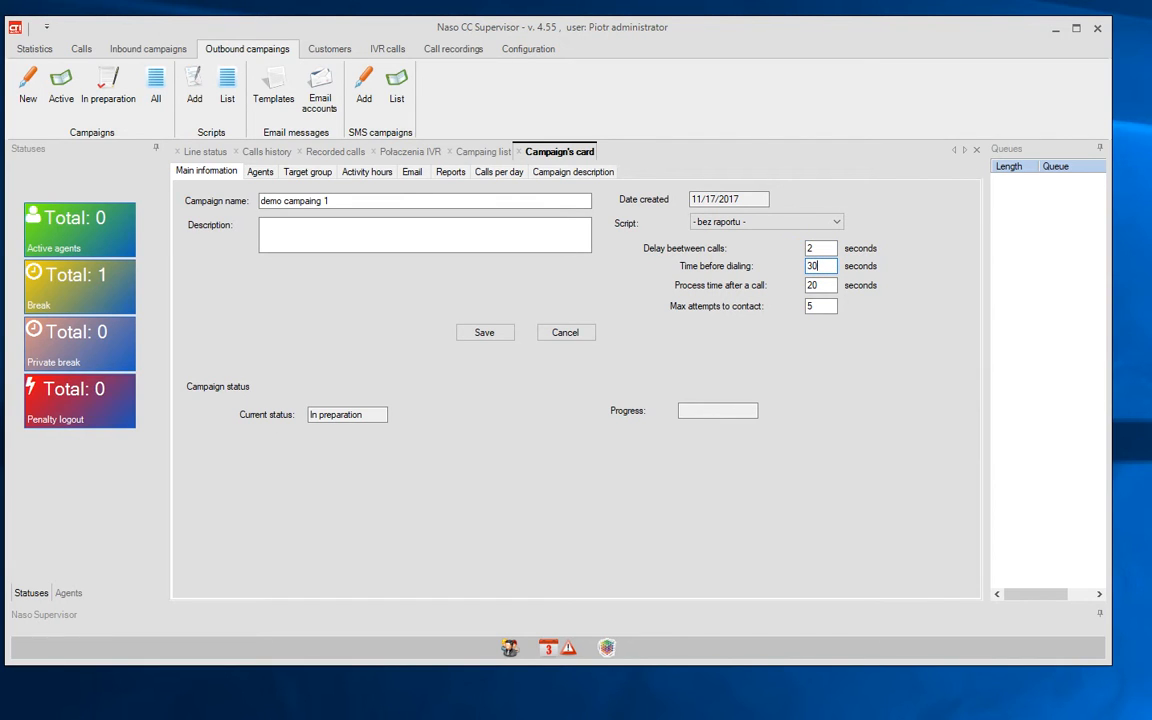
Step: Set the process time after a call to 120 seconds and save the campaign's main information
{"action": "double_click", "coordinate": [817, 286]}
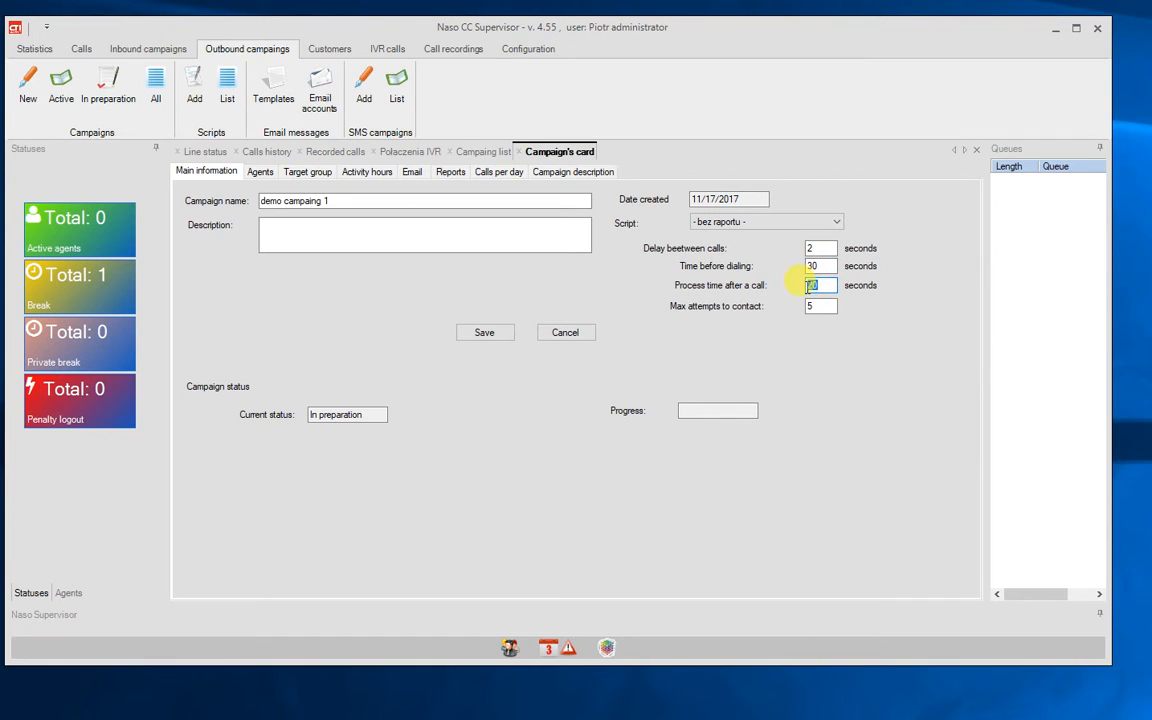
{"action": "type", "text": "120"}
{"action": "left_click", "coordinate": [826, 307]}
{"action": "double_click", "coordinate": [829, 307]}
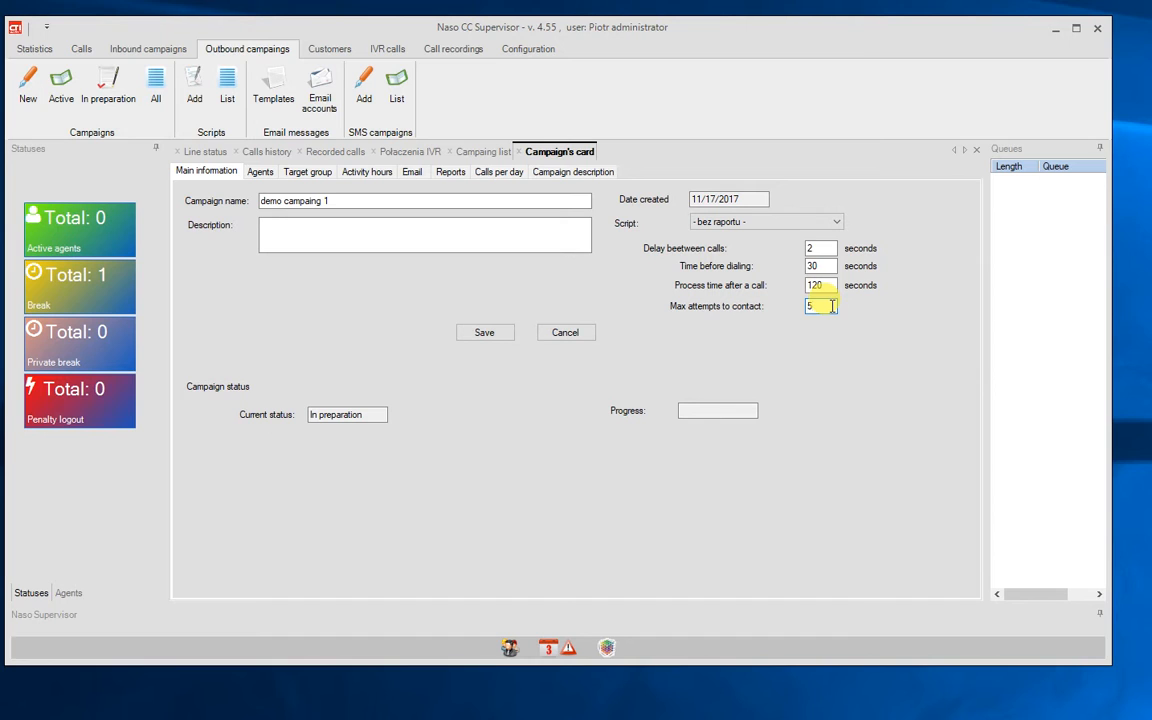
{"action": "left_click", "coordinate": [485, 334]}
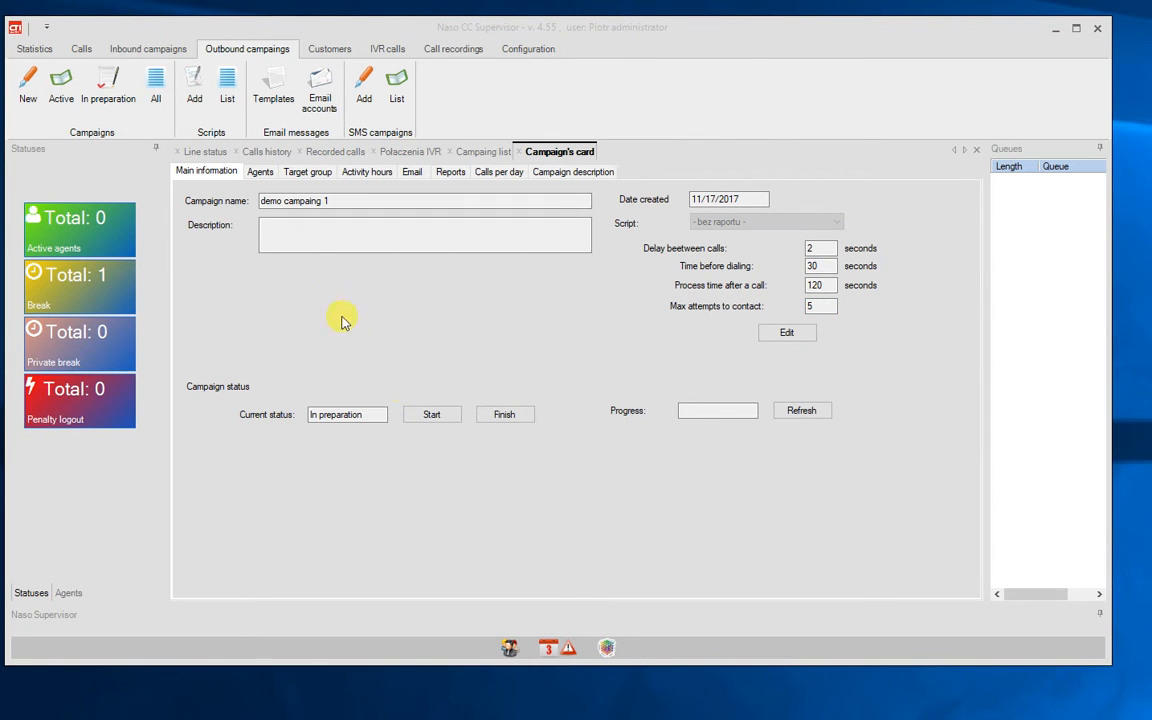
Step: Assign the agent "1 test" to the campaign
{"action": "left_click", "coordinate": [260, 174]}
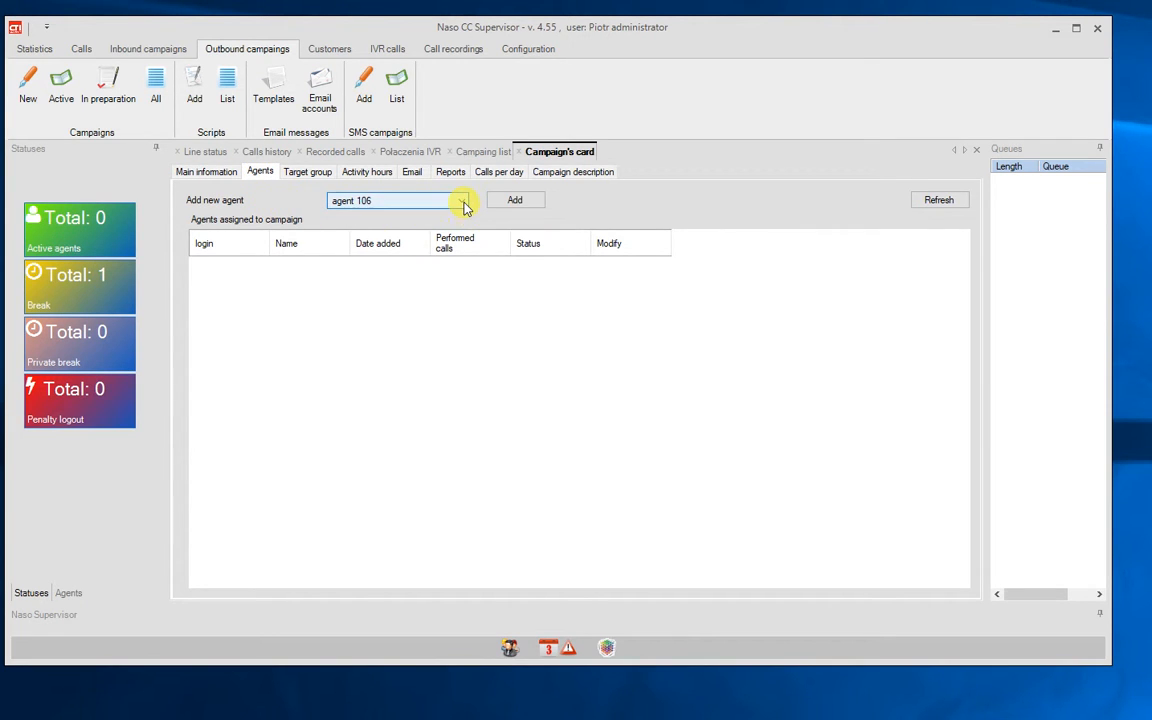
{"action": "left_click", "coordinate": [463, 202]}
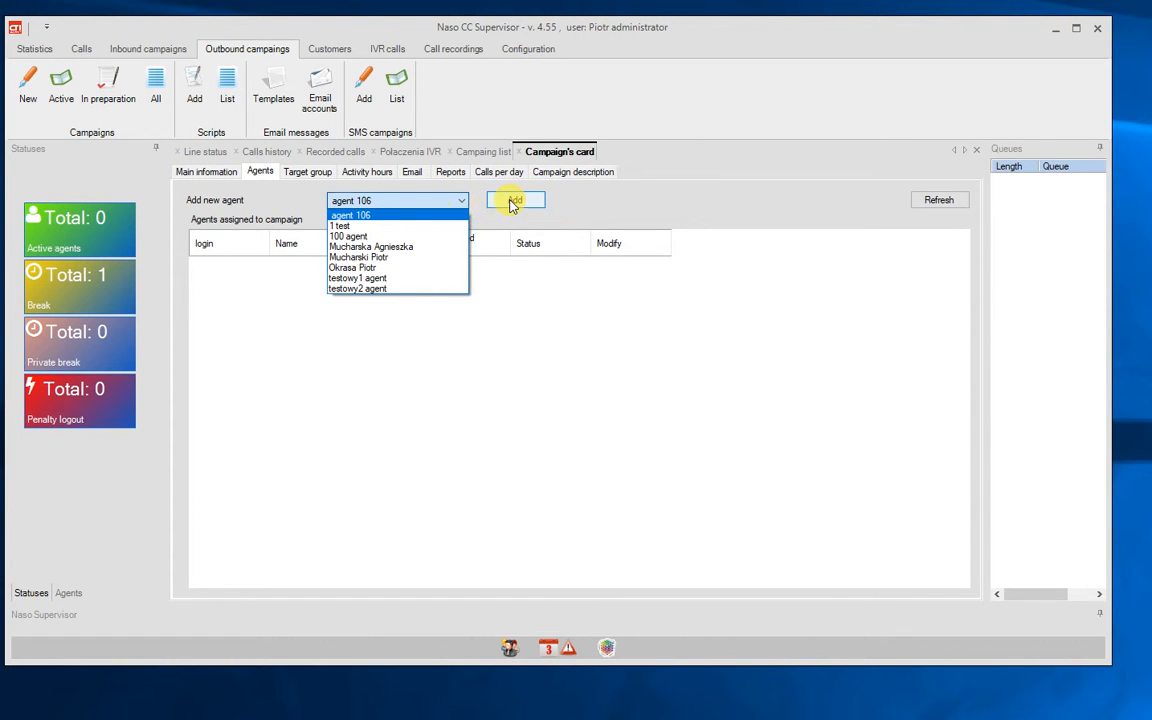
{"action": "left_click", "coordinate": [511, 202]}
{"action": "left_click", "coordinate": [450, 203]}
{"action": "left_click", "coordinate": [516, 202]}
{"action": "left_click", "coordinate": [447, 200]}
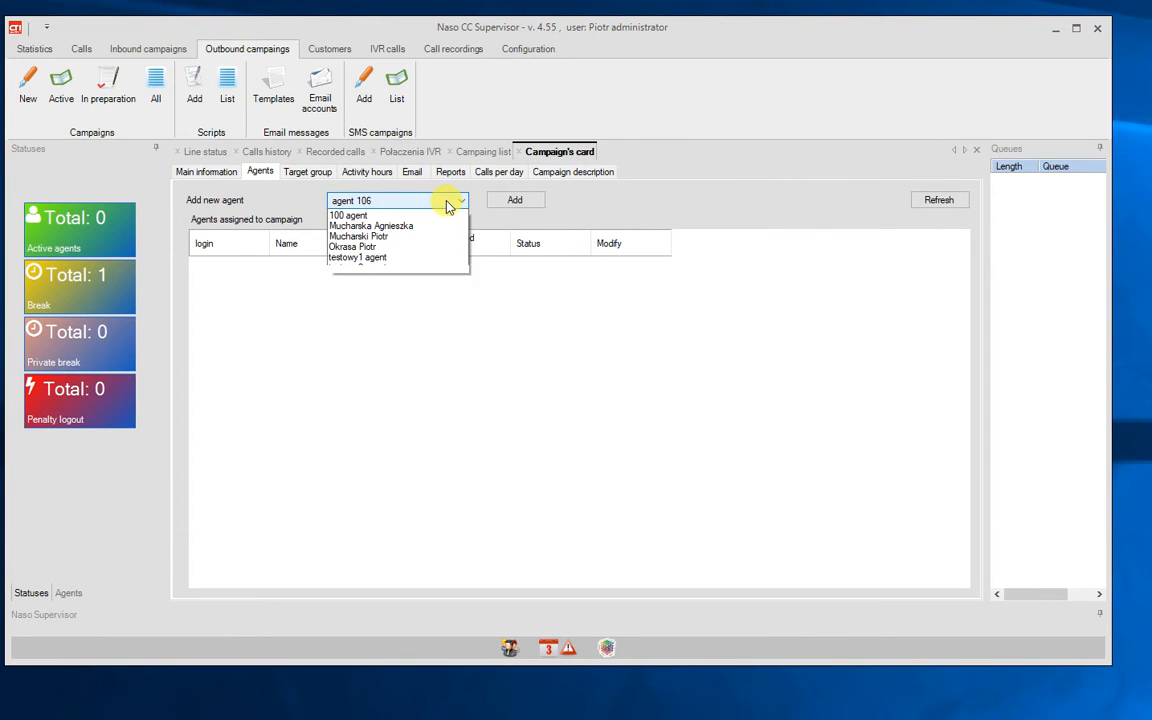
{"action": "left_click", "coordinate": [430, 226]}
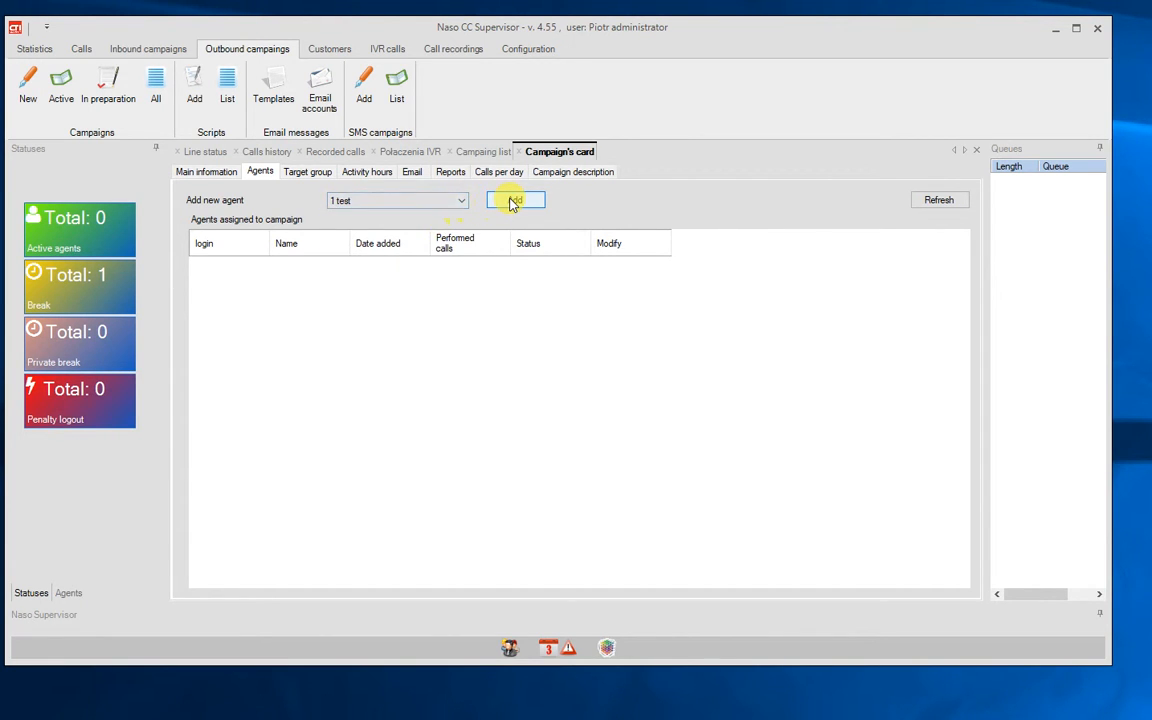
{"action": "left_click", "coordinate": [514, 201]}
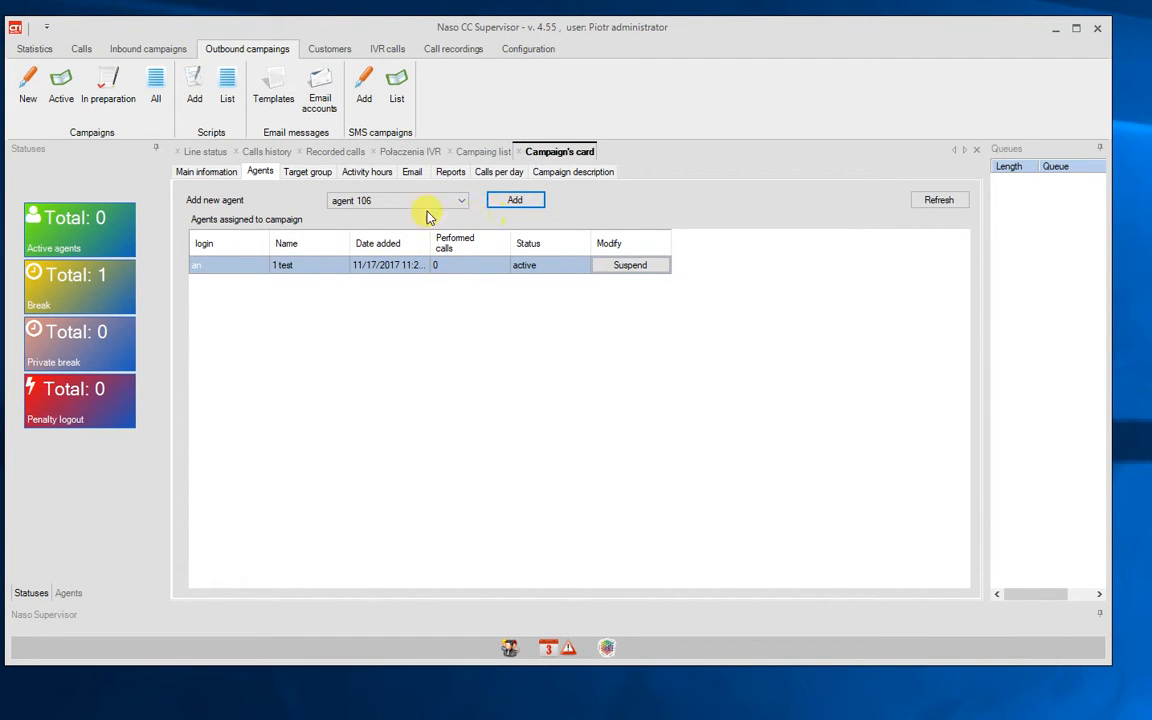
Step: Import the campaign's target group clients from the Desktop file clients.txt and dismiss the import message
{"action": "left_click", "coordinate": [323, 180]}
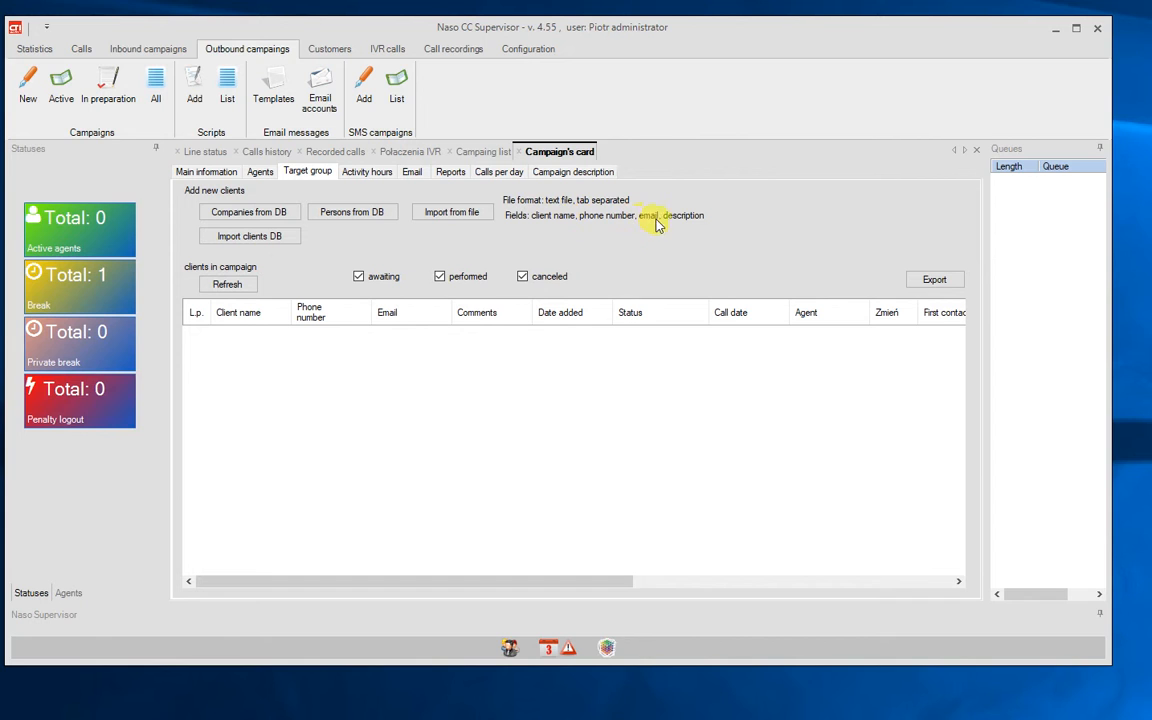
{"action": "left_click", "coordinate": [480, 215]}
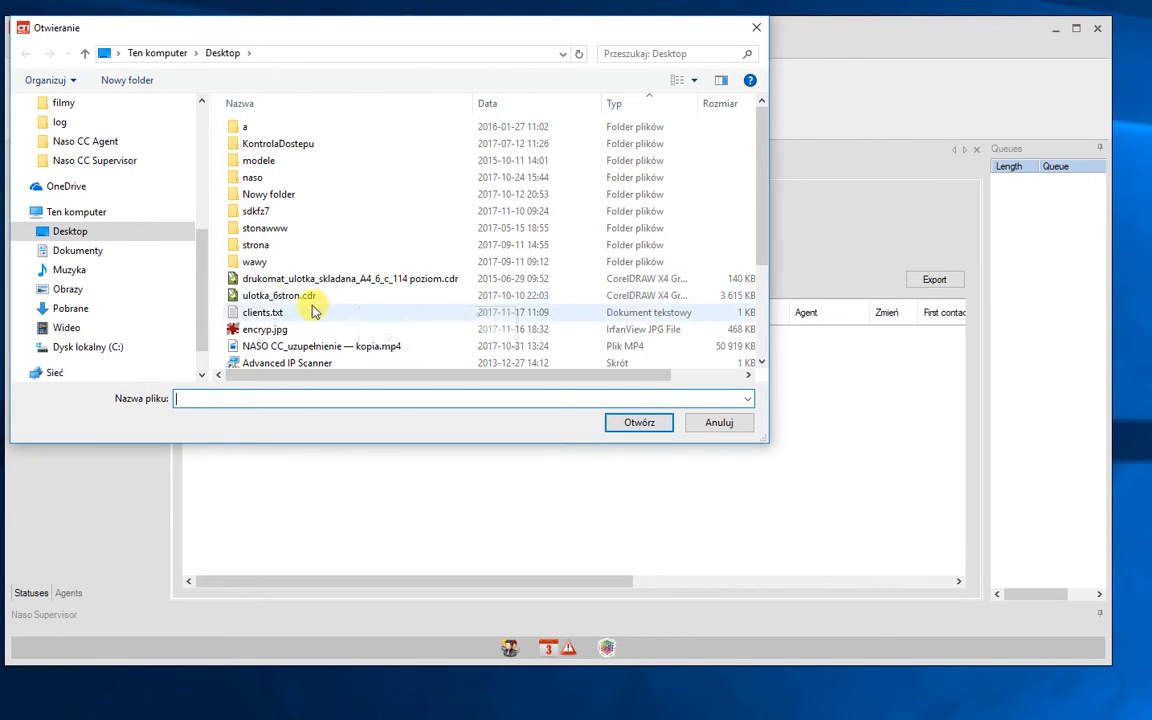
{"action": "double_click", "coordinate": [313, 312]}
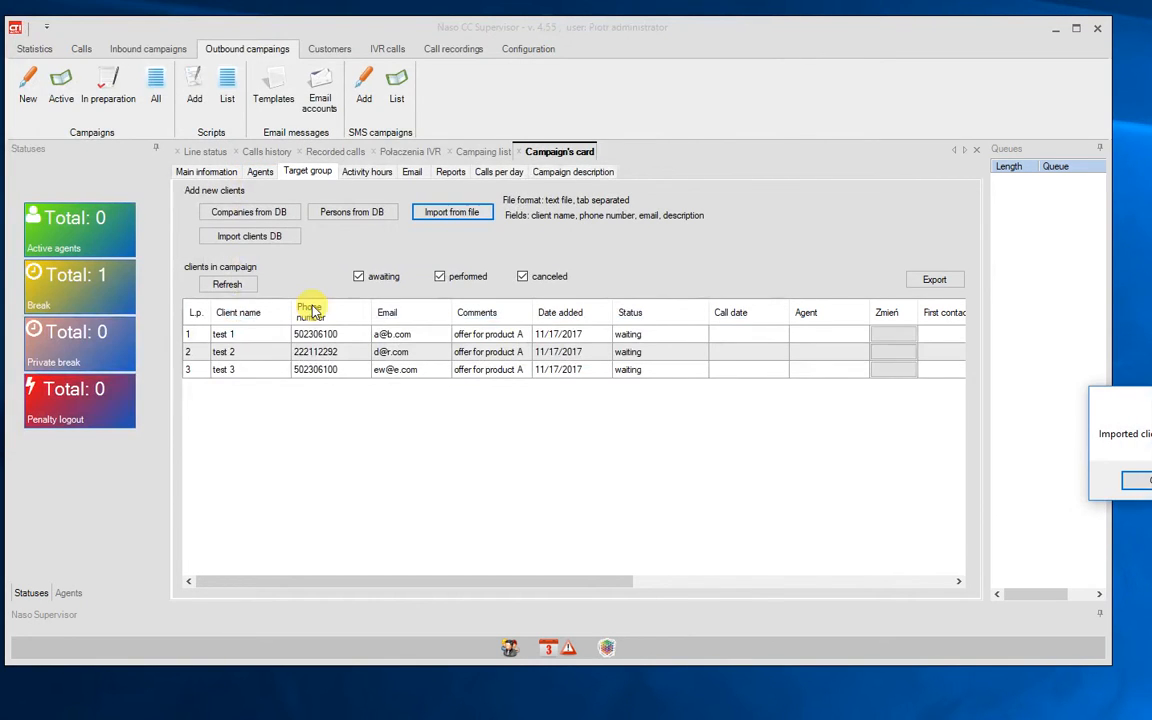
{"action": "left_click_drag", "start_coordinate": [1120, 403], "coordinate": [663, 419]}
{"action": "left_click", "coordinate": [698, 499]}
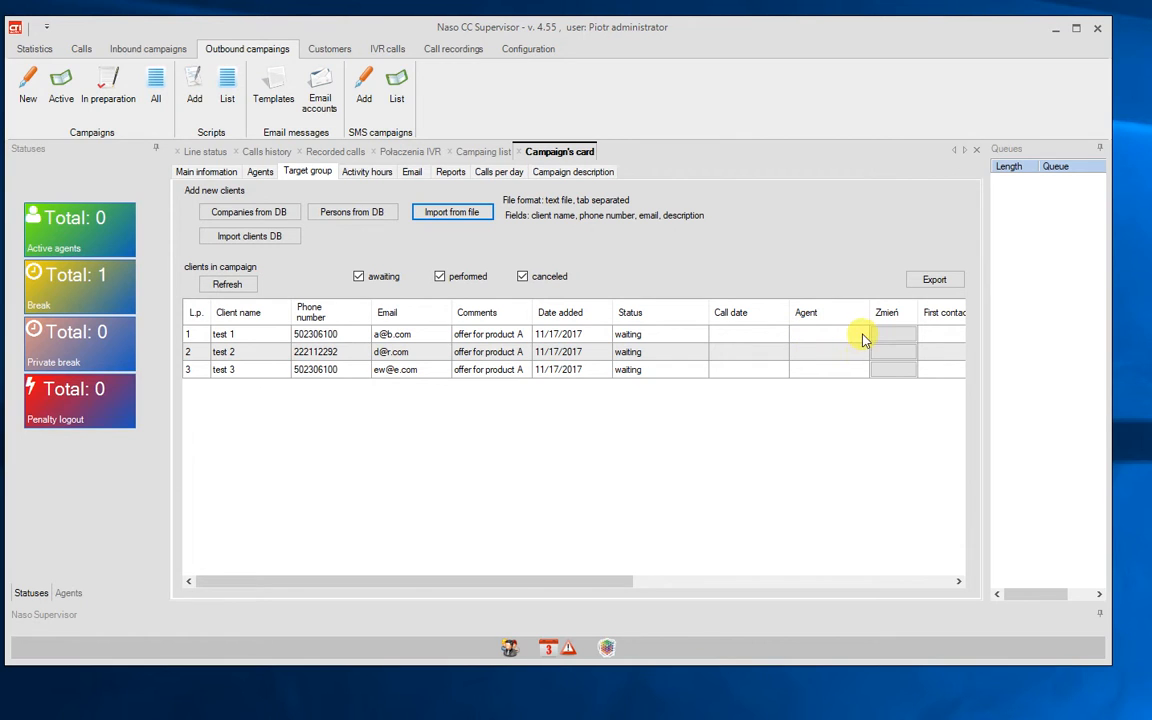
Step: Review the remaining columns of the campaign's client list and refresh the list
{"action": "left_click_drag", "start_coordinate": [598, 586], "coordinate": [836, 571]}
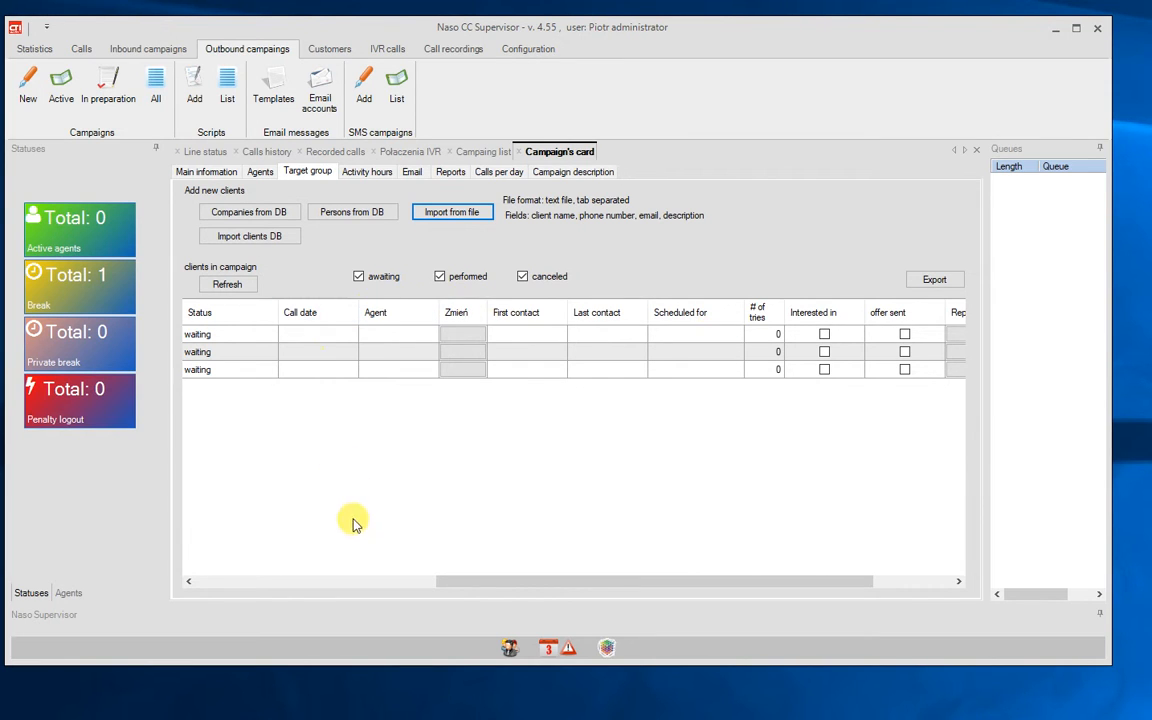
{"action": "left_click", "coordinate": [342, 581]}
{"action": "left_click", "coordinate": [236, 288]}
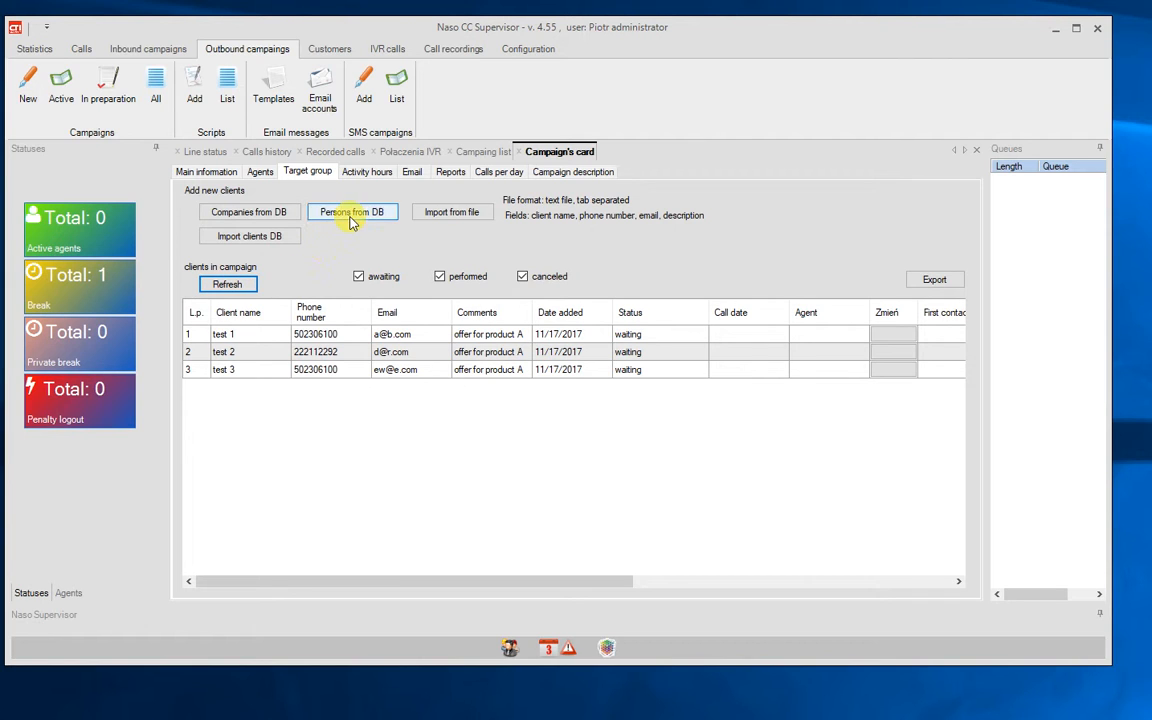
Step: Edit the campaign's activity hours and enable Monday through Friday as active days
{"action": "left_click", "coordinate": [367, 174]}
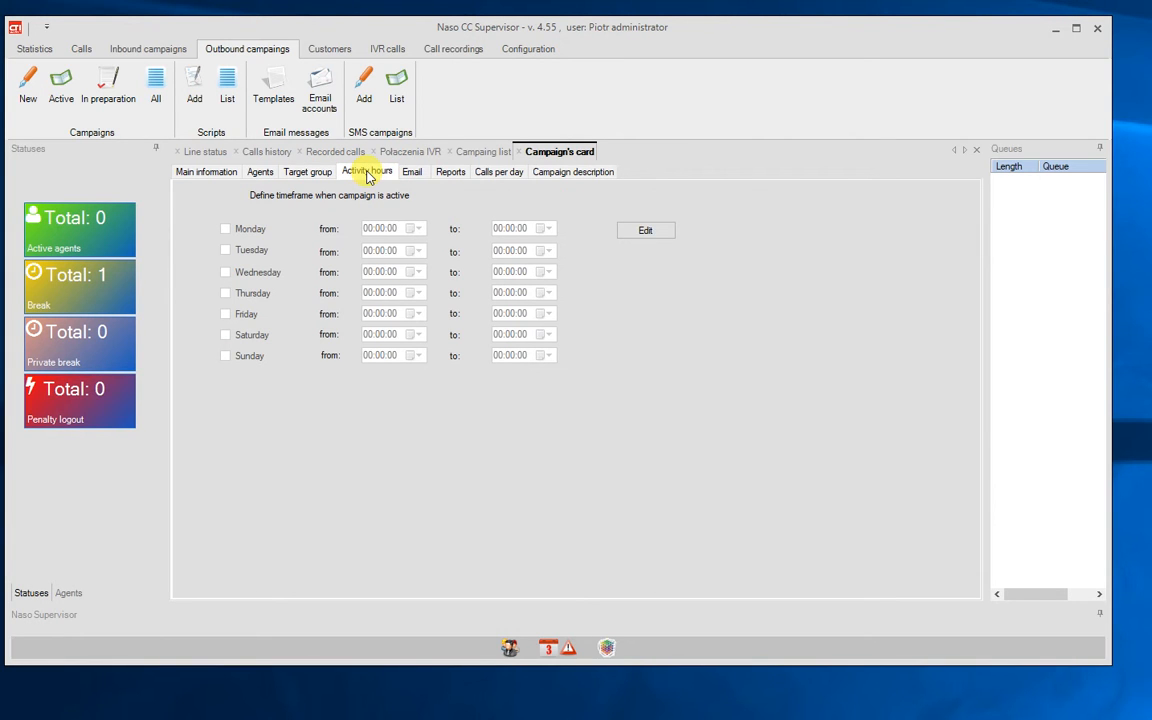
{"action": "left_click", "coordinate": [663, 237]}
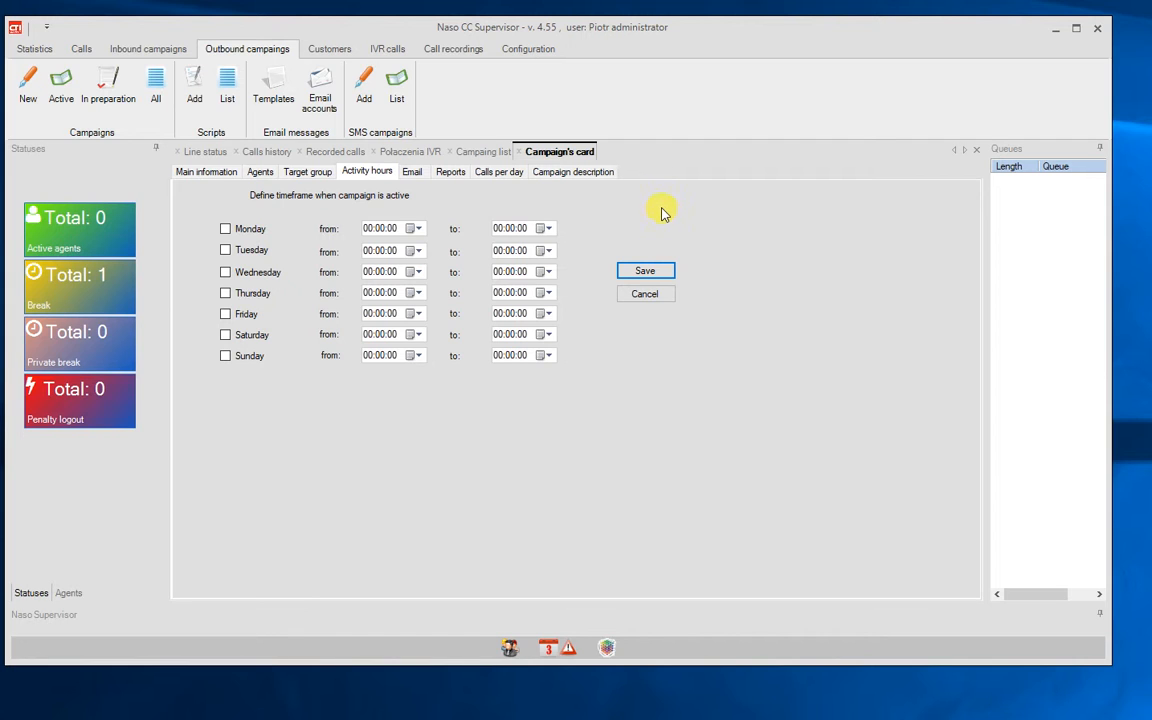
{"action": "left_click", "coordinate": [225, 229]}
{"action": "left_click", "coordinate": [225, 271]}
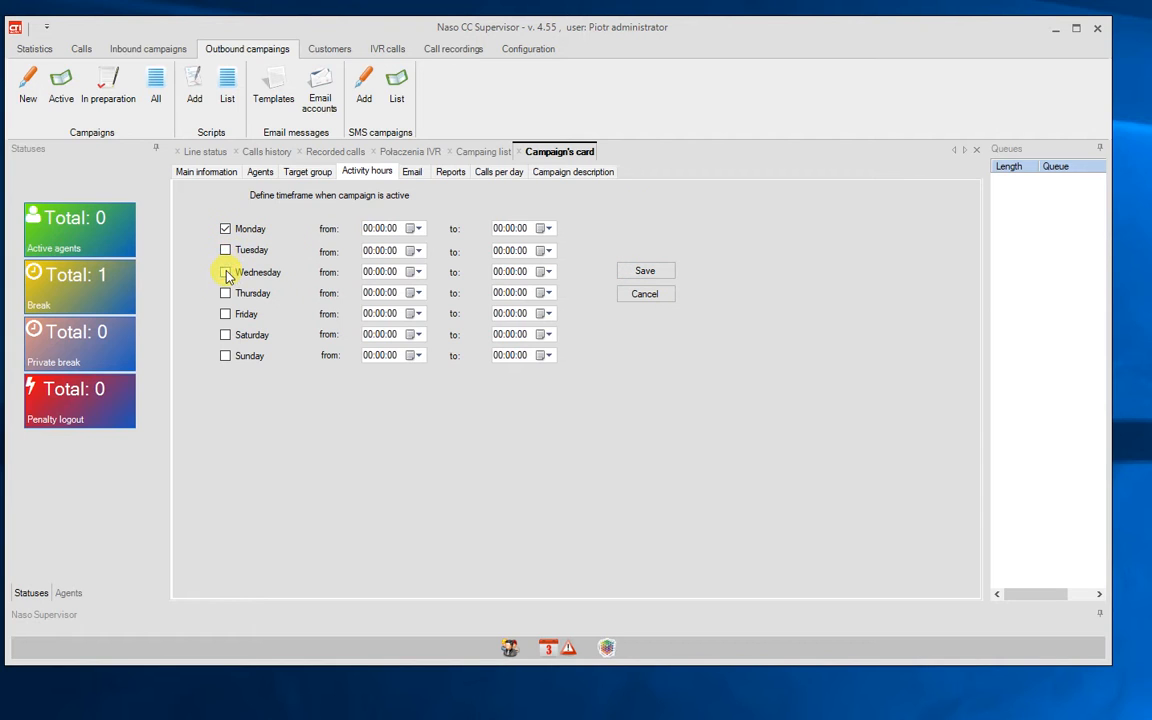
{"action": "left_click", "coordinate": [227, 250]}
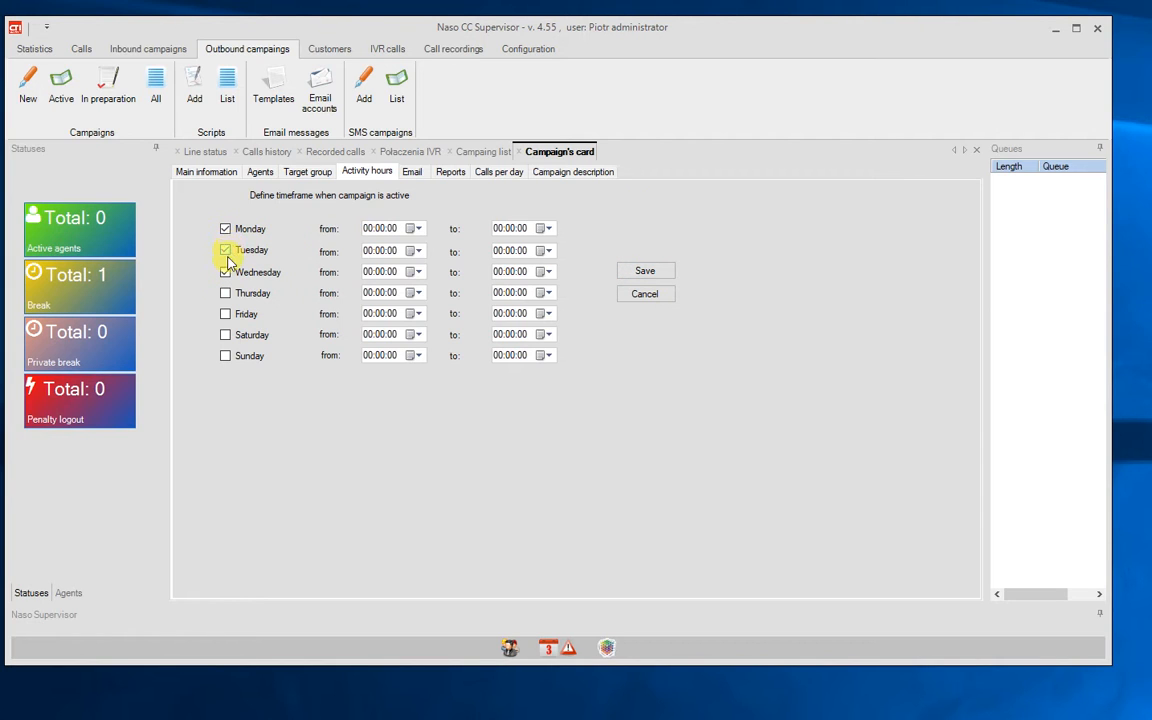
{"action": "left_click", "coordinate": [225, 293]}
{"action": "left_click", "coordinate": [225, 314]}
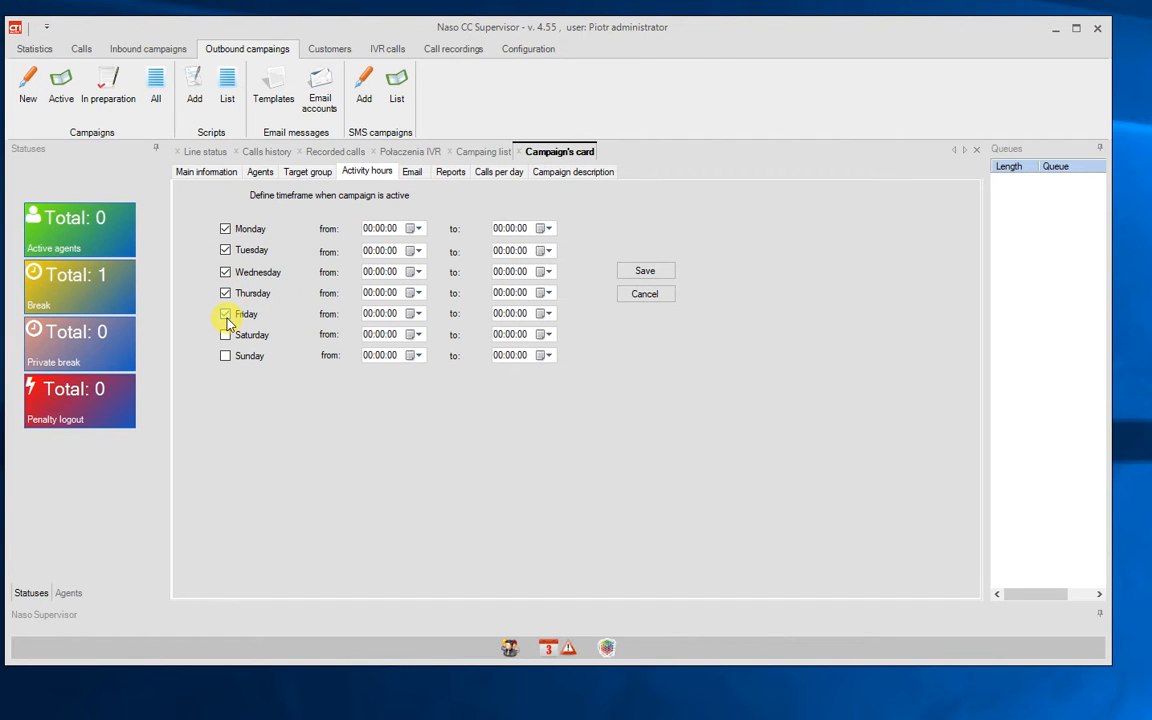
Step: Set the activity start time to 10:00:00 for each day from Monday to Friday
{"action": "left_click", "coordinate": [367, 230]}
{"action": "type", "text": "10"}
{"action": "left_click", "coordinate": [369, 252]}
{"action": "type", "text": "10"}
{"action": "left_click", "coordinate": [370, 273]}
{"action": "type", "text": "10"}
{"action": "left_click", "coordinate": [368, 294]}
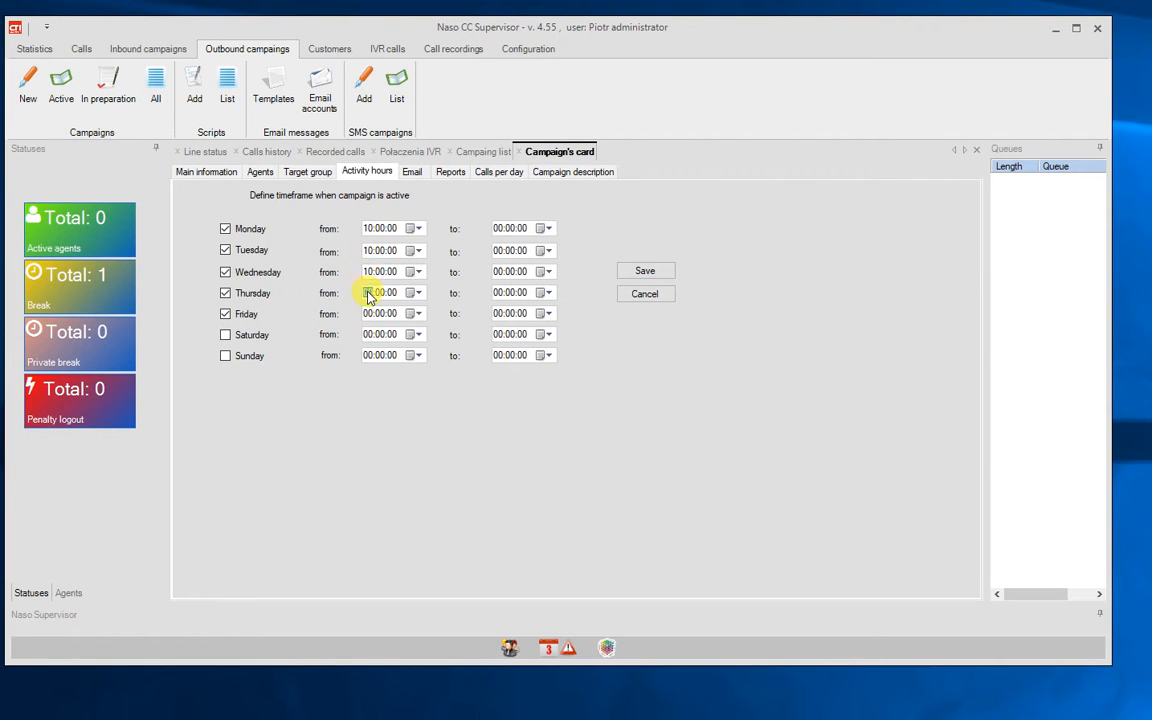
{"action": "type", "text": "10"}
{"action": "left_click", "coordinate": [369, 315]}
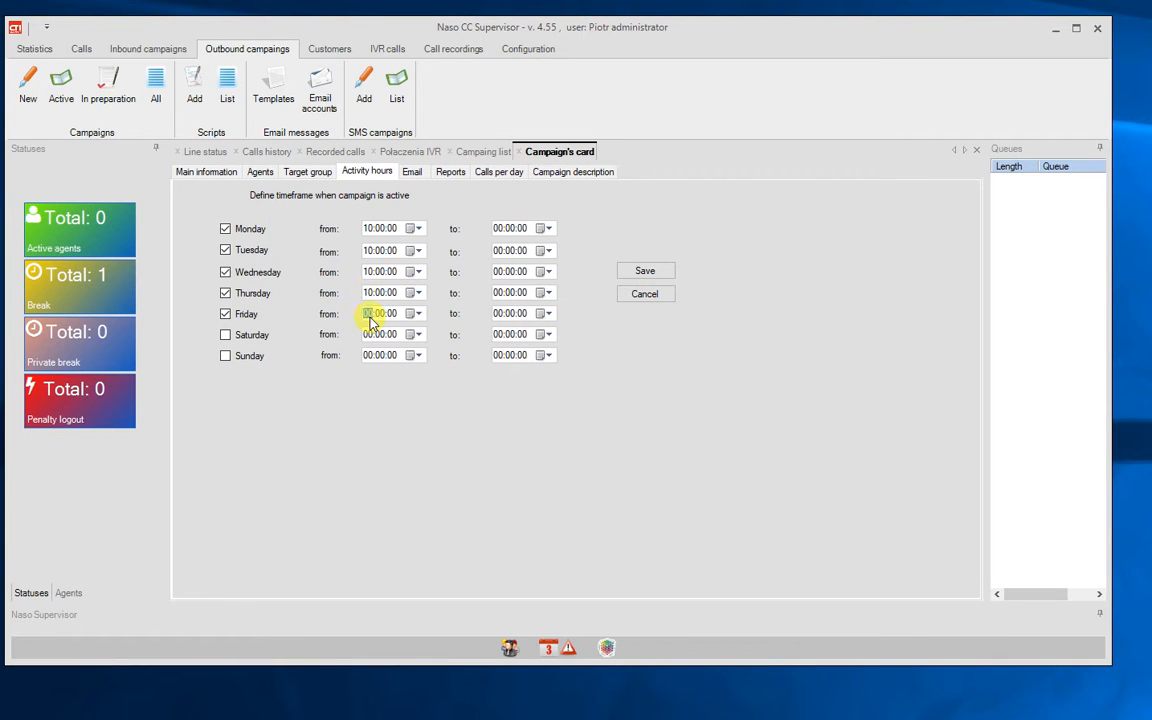
{"action": "type", "text": "10"}
Step: Set the activity end time to 17:00:00 for Monday through Friday and save the schedule
{"action": "left_click", "coordinate": [499, 230]}
{"action": "type", "text": "17"}
{"action": "left_click", "coordinate": [498, 253]}
{"action": "type", "text": "17"}
{"action": "left_click", "coordinate": [499, 273]}
{"action": "type", "text": "17"}
{"action": "left_click", "coordinate": [497, 292]}
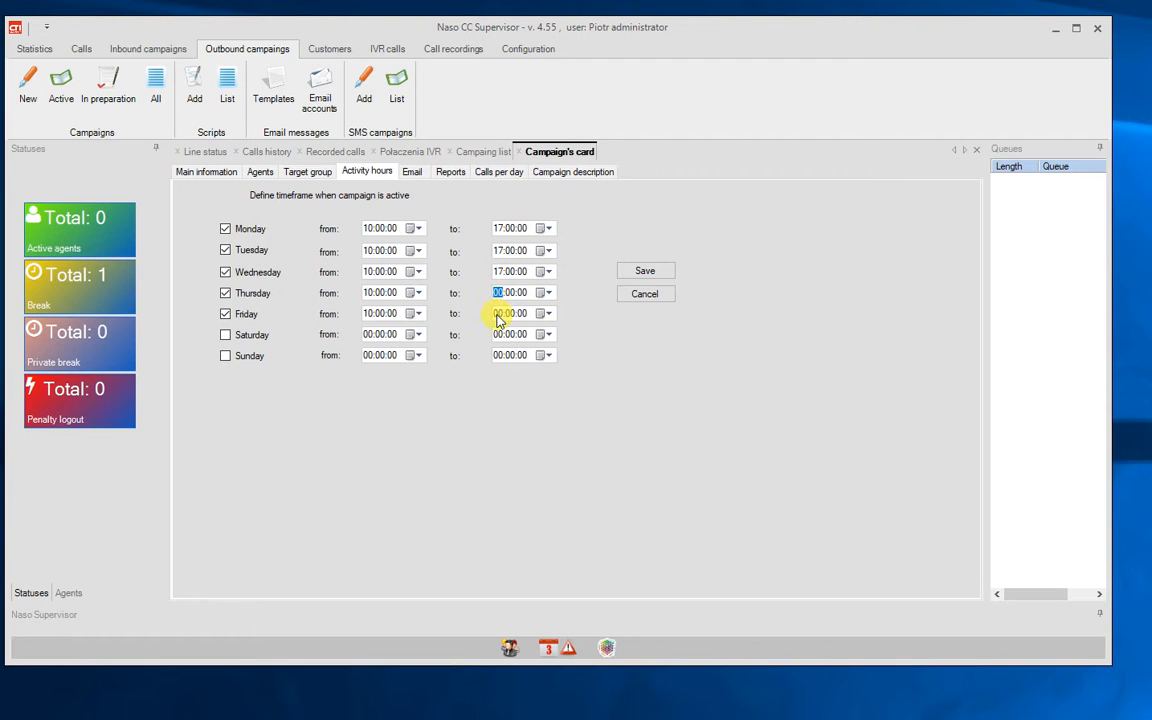
{"action": "type", "text": "17"}
{"action": "left_click", "coordinate": [498, 314]}
{"action": "type", "text": "17"}
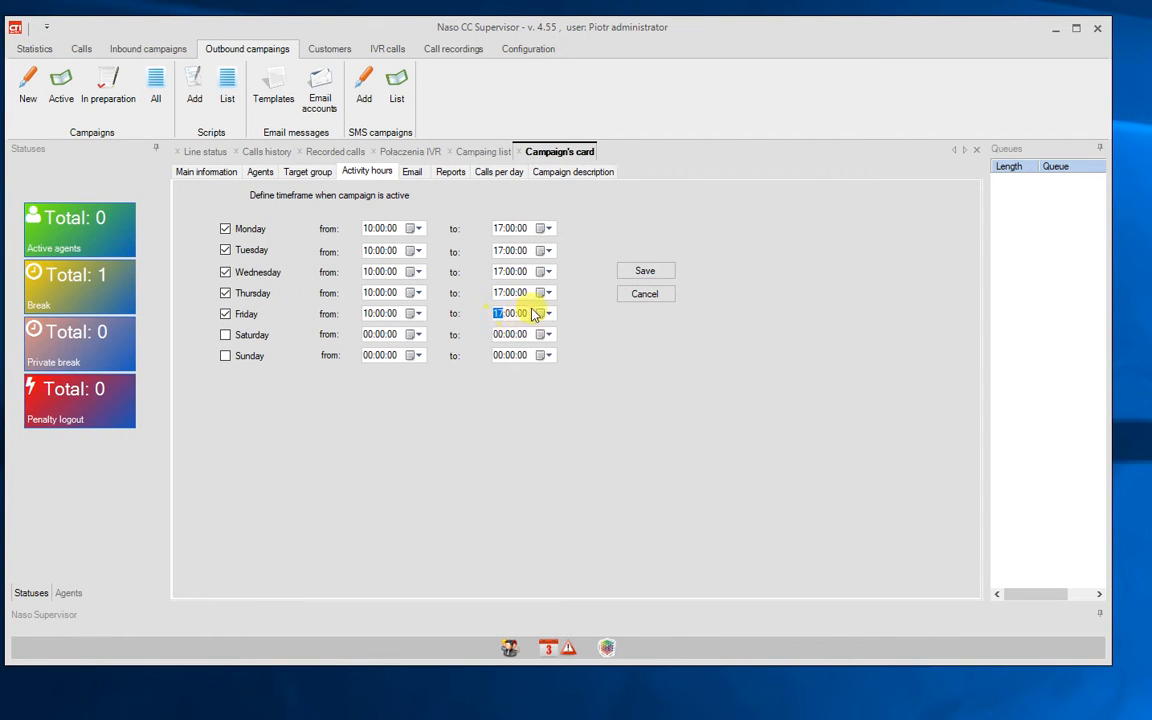
{"action": "left_click", "coordinate": [643, 271]}
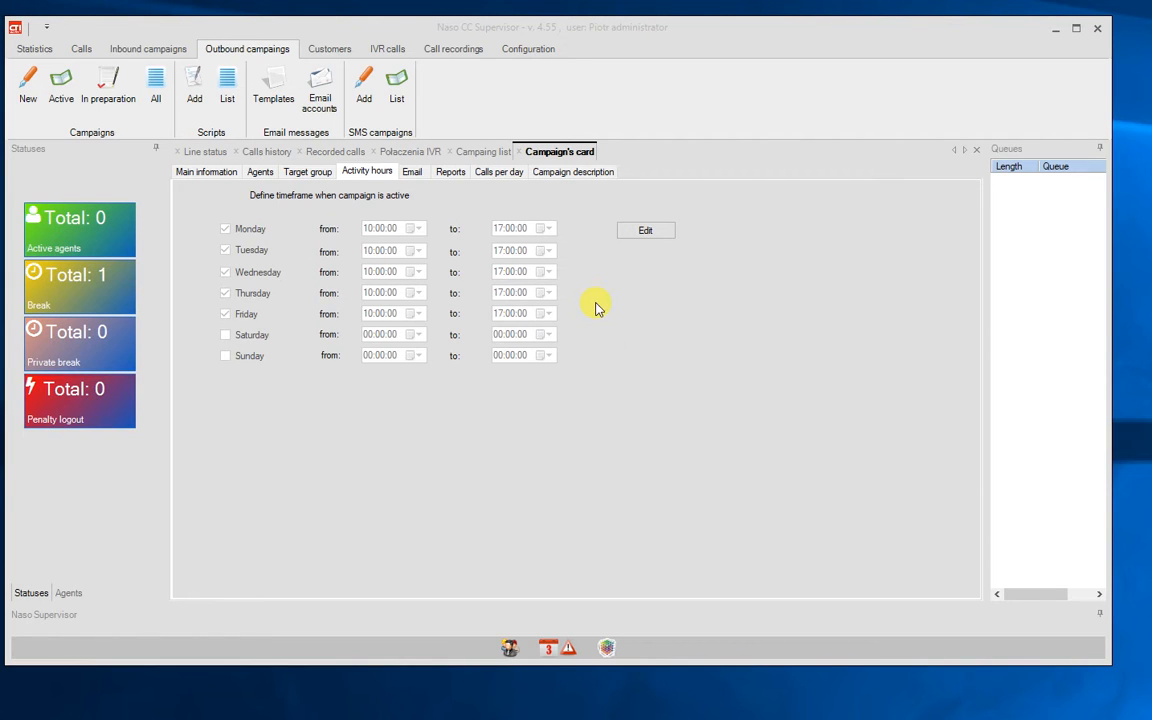
Step: Enter "ejweop rerew [rew r[p" as the campaign description displayed to agents and save the changes
{"action": "left_click", "coordinate": [575, 173]}
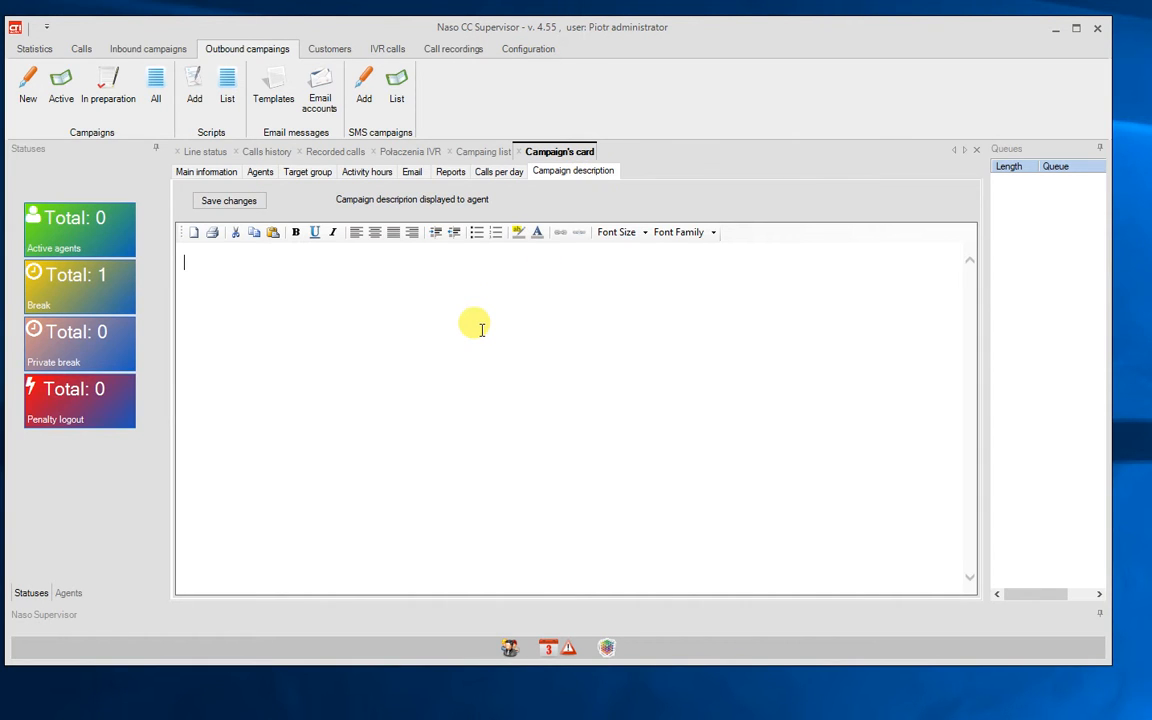
{"action": "type", "text": "ejweop rerew [rew r[p"}
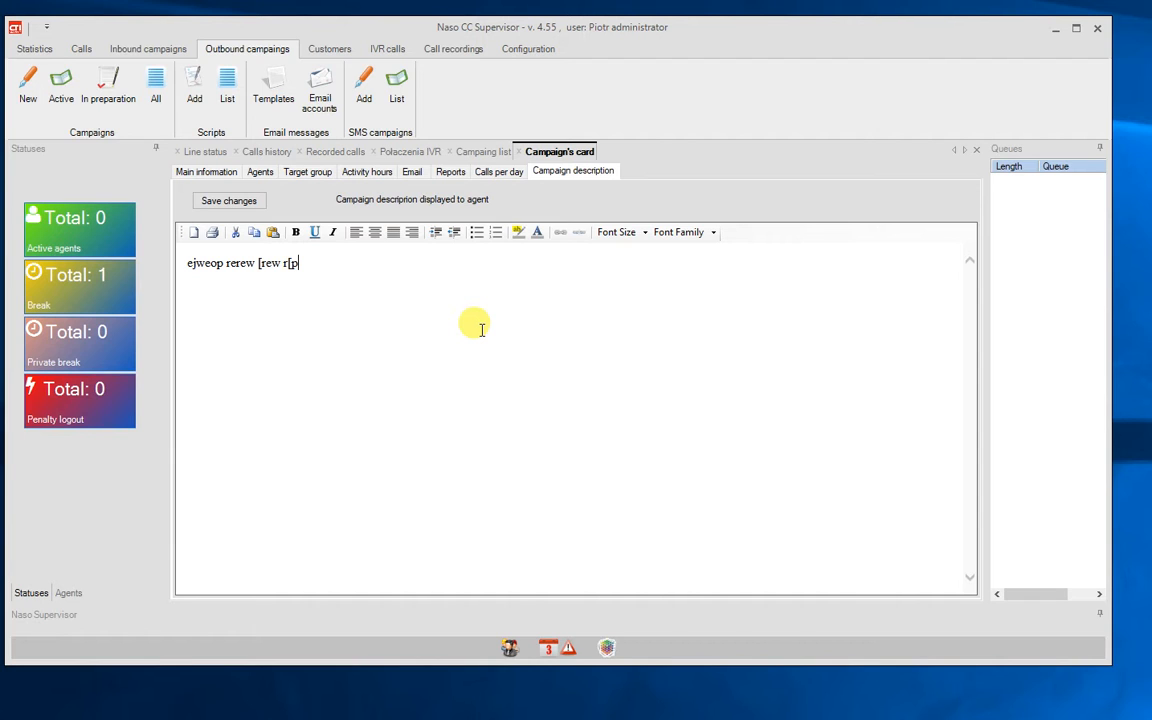
{"action": "left_click", "coordinate": [232, 203]}
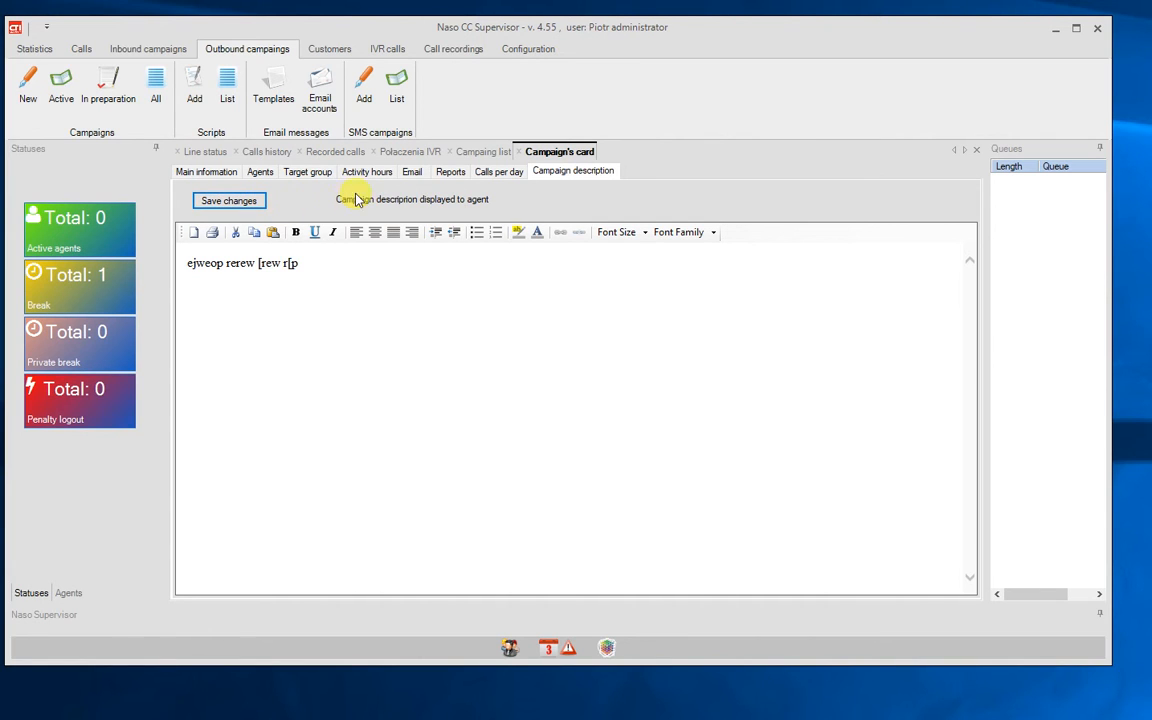
Step: Check the campaign's email templates, target group, activity hours and assigned agents, and start the campaign
{"action": "left_click", "coordinate": [410, 174]}
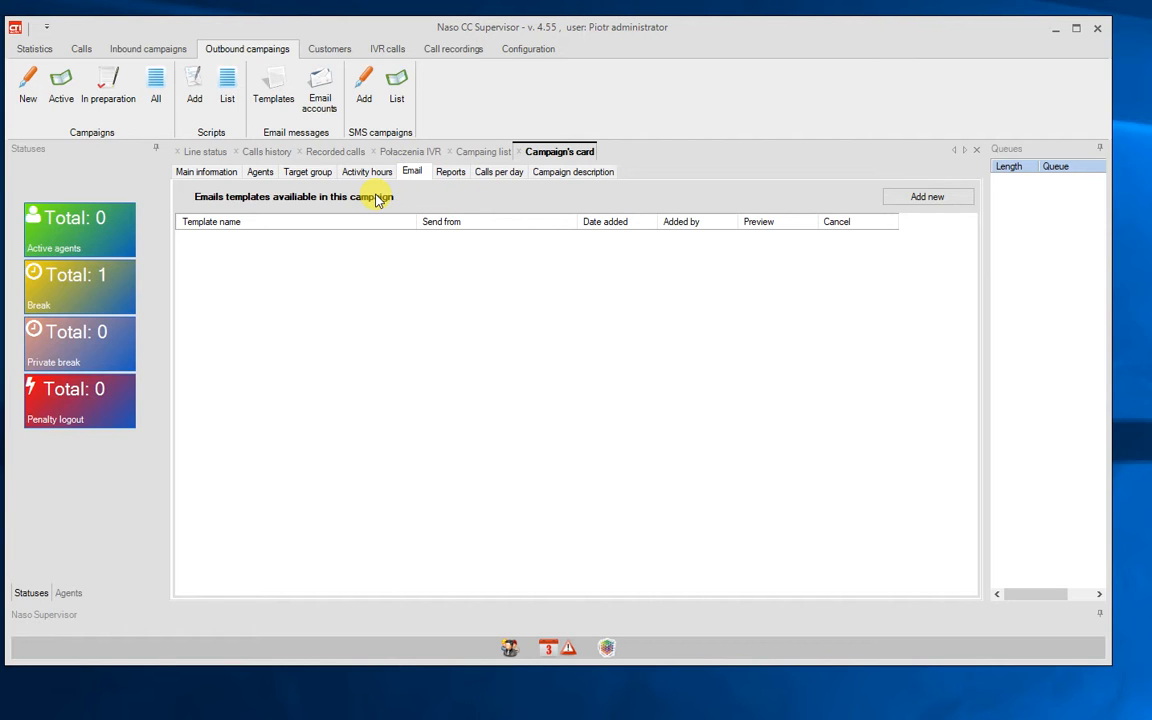
{"action": "left_click", "coordinate": [313, 175]}
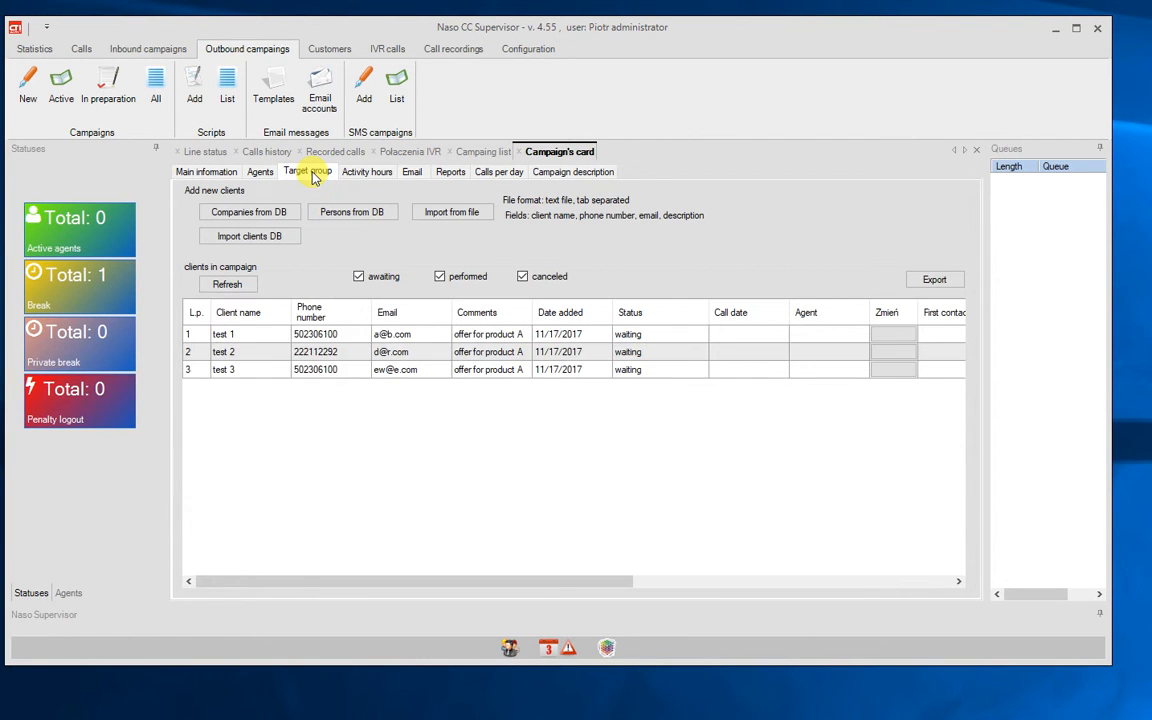
{"action": "left_click", "coordinate": [354, 173]}
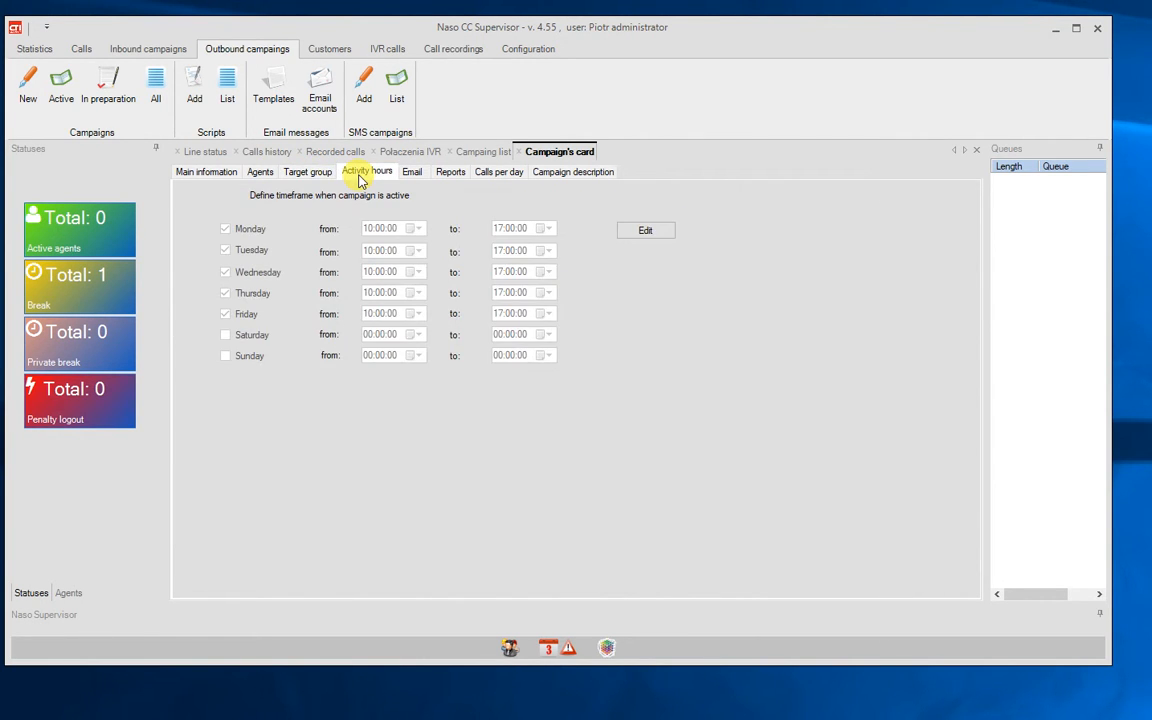
{"action": "left_click", "coordinate": [263, 174]}
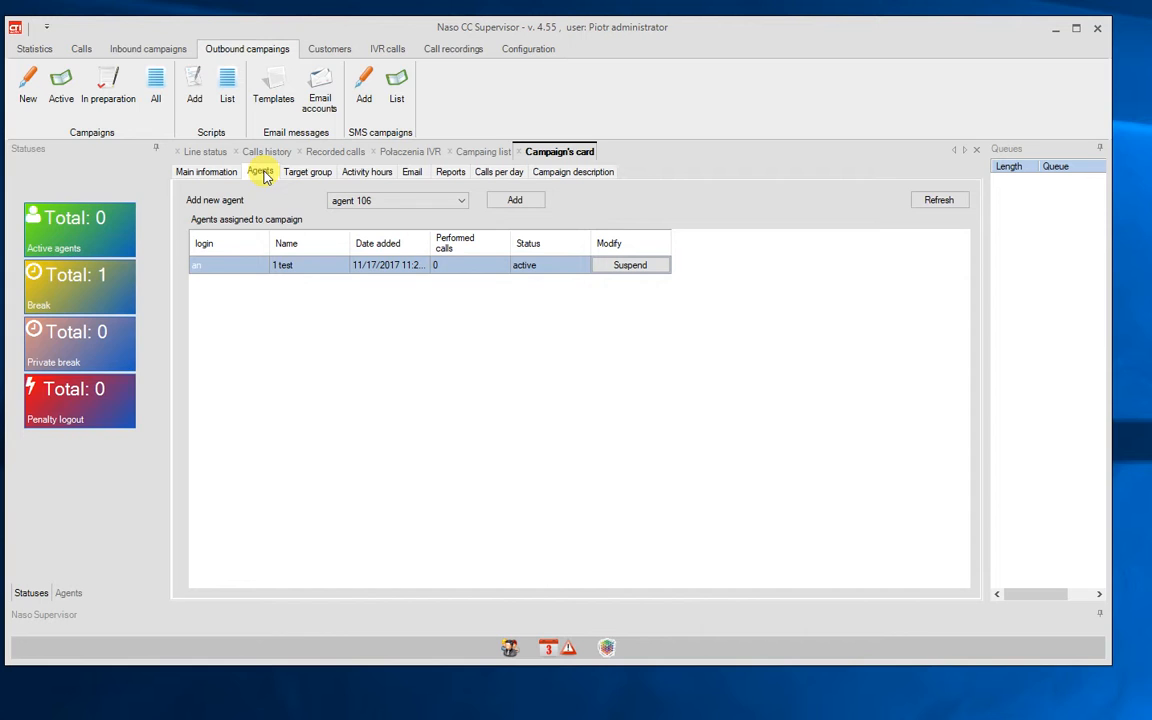
{"action": "left_click", "coordinate": [214, 180]}
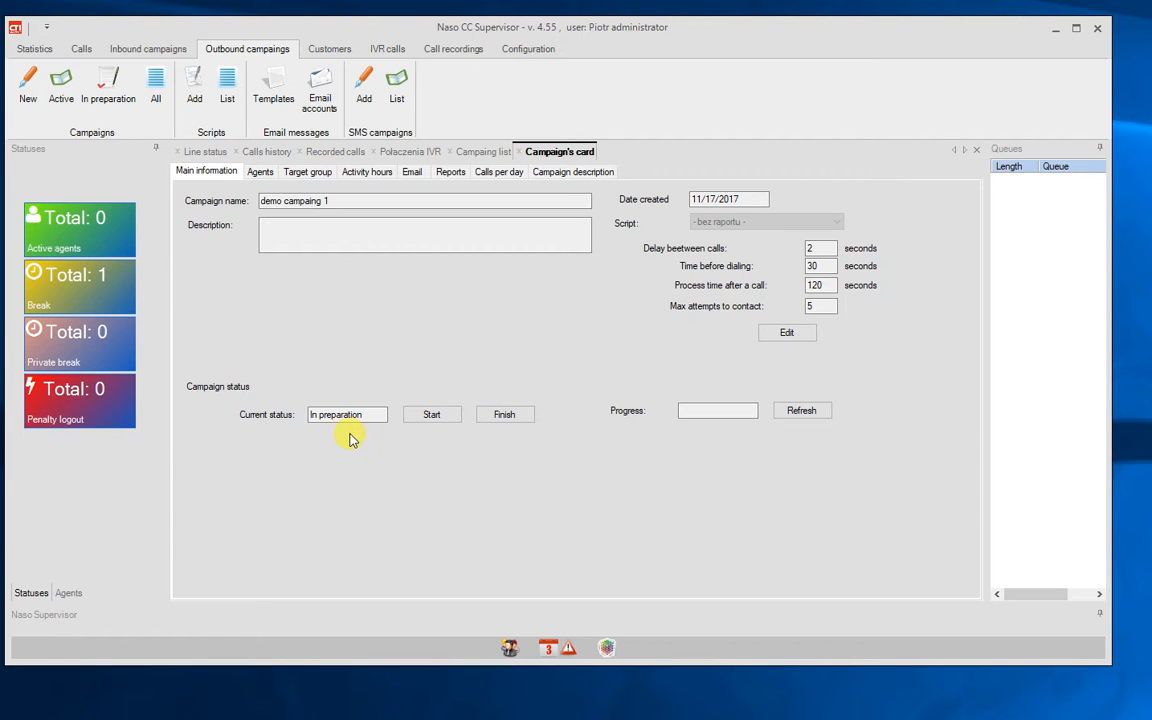
{"action": "left_click", "coordinate": [427, 420]}
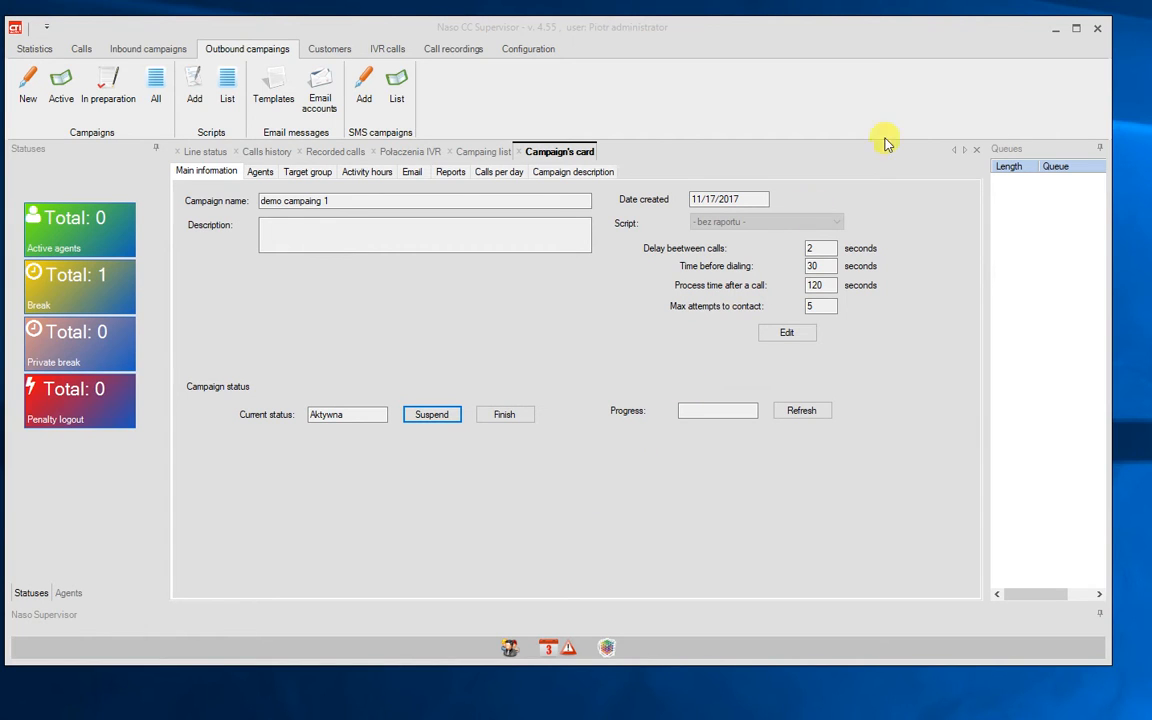
Step: Switch to the Naso CC 4 Agent application and change the agent's status to aktywny
{"action": "left_click", "coordinate": [1058, 29]}
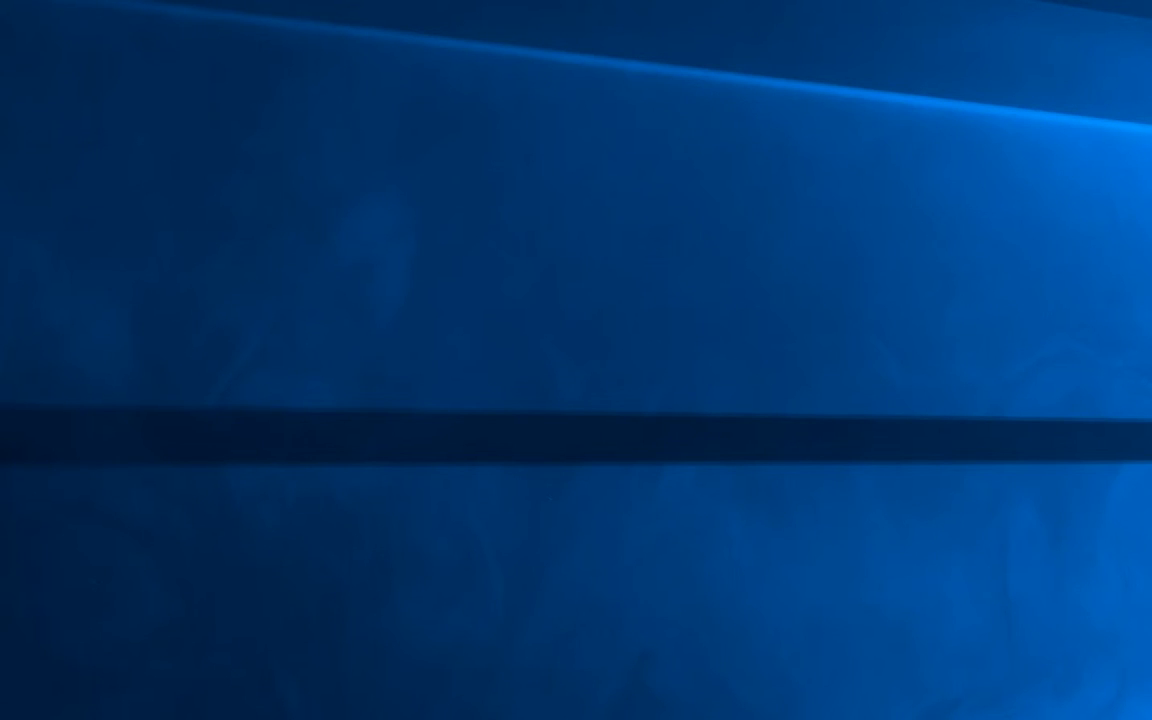
{"action": "left_click_drag", "start_coordinate": [790, 130], "coordinate": [447, 63]}
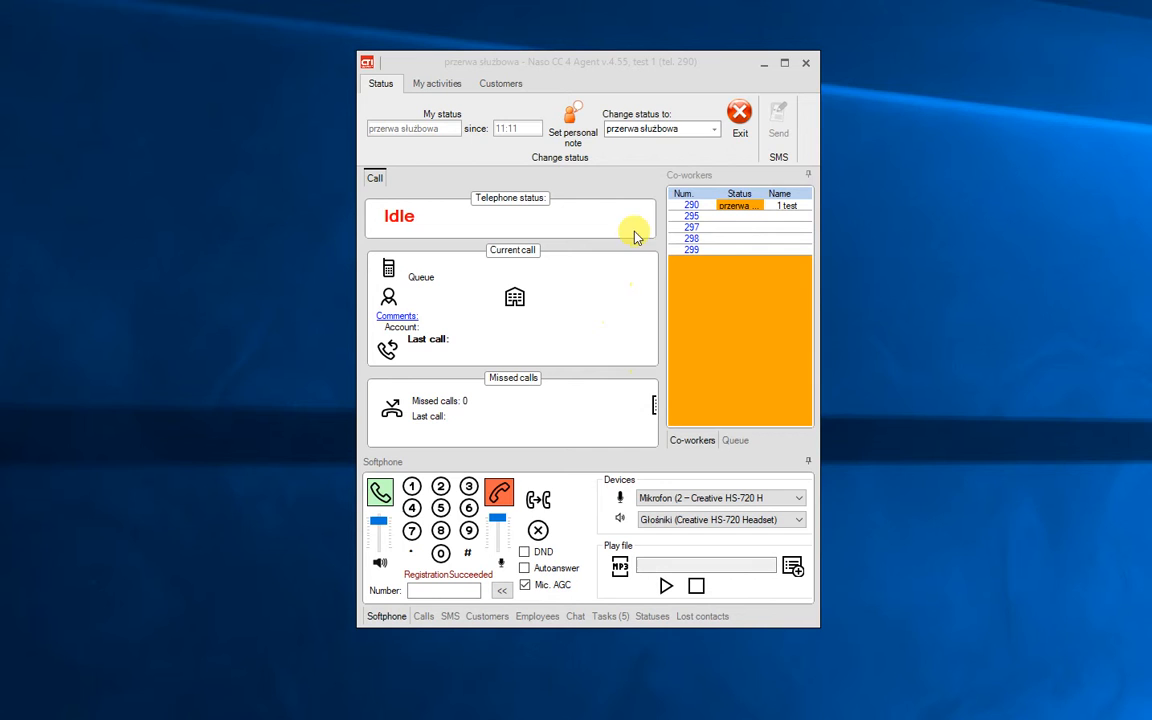
{"action": "left_click", "coordinate": [700, 131]}
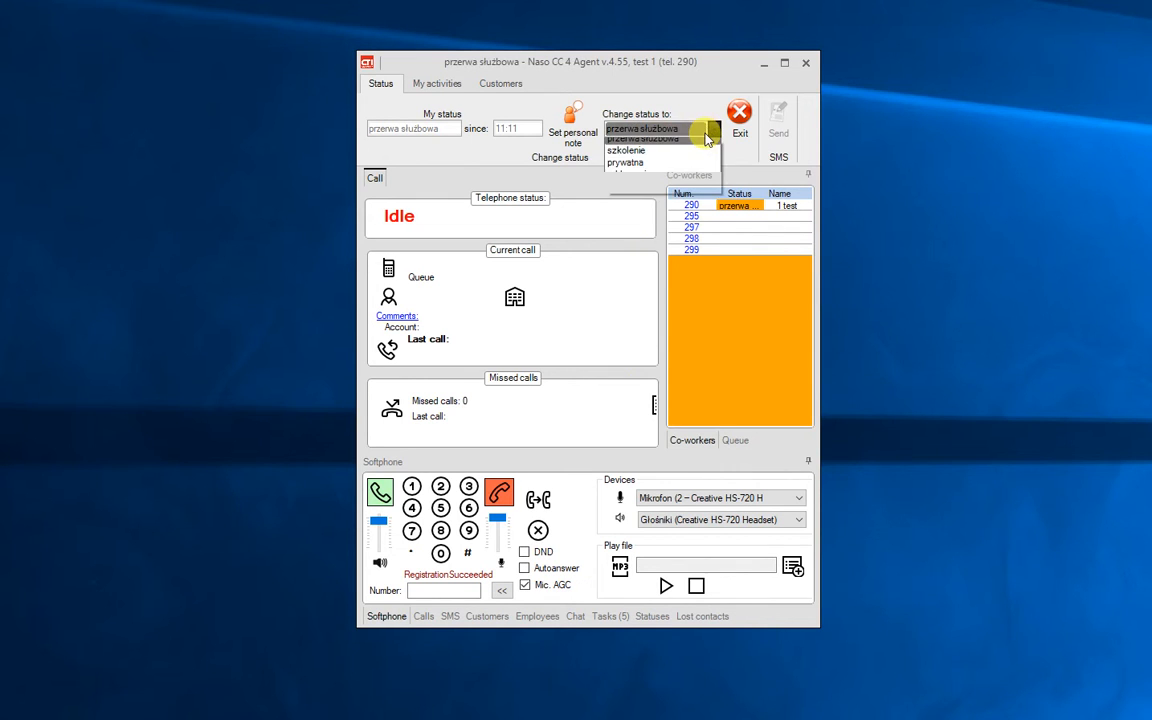
{"action": "left_click", "coordinate": [699, 147]}
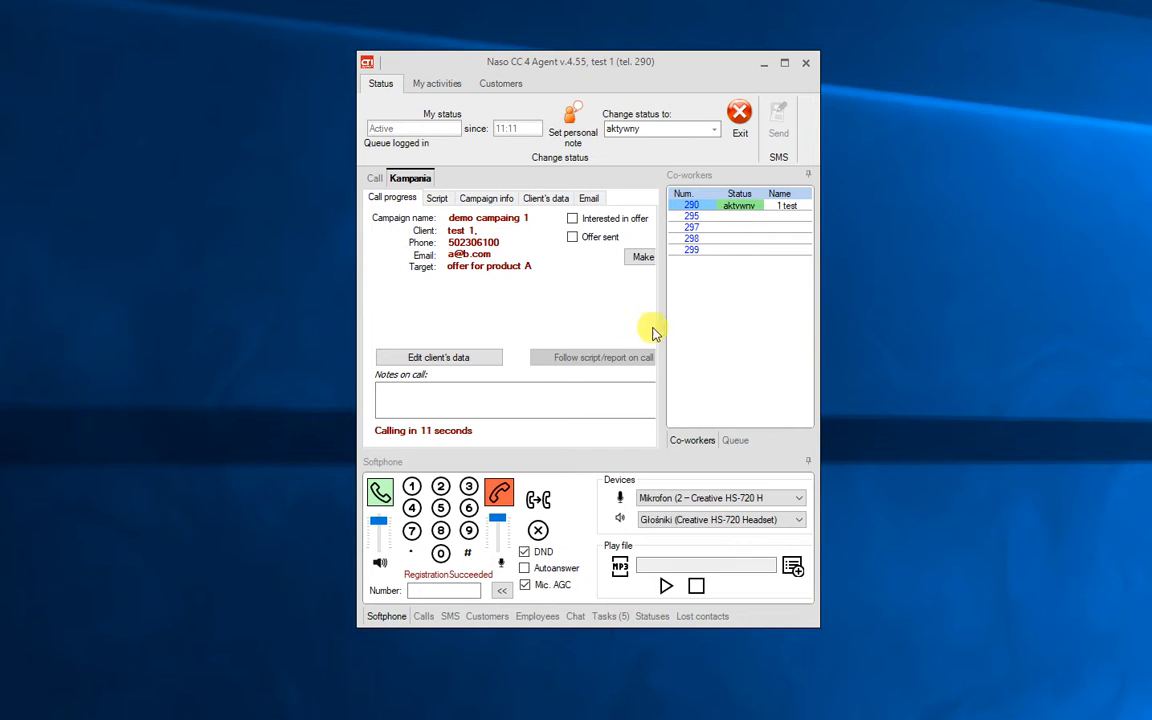
Step: Call the campaign client test 1 and view the new contact scheduling options without saving an appointment
{"action": "left_click_drag", "start_coordinate": [819, 410], "coordinate": [833, 415]}
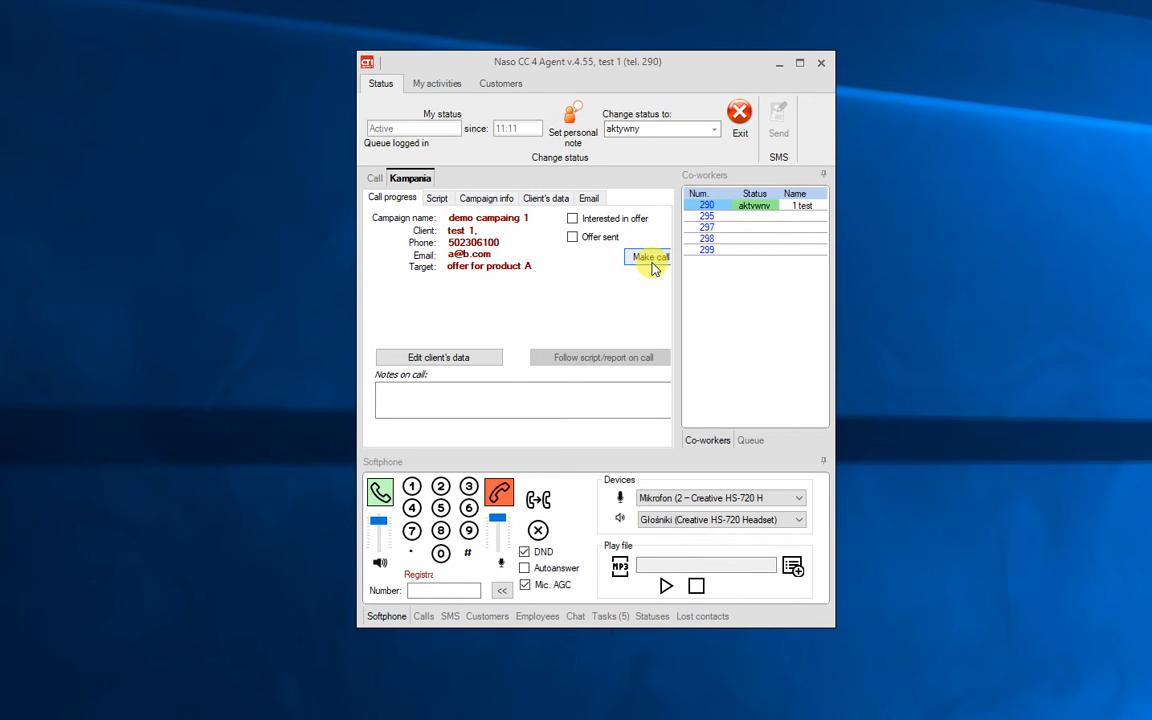
{"action": "left_click", "coordinate": [651, 265]}
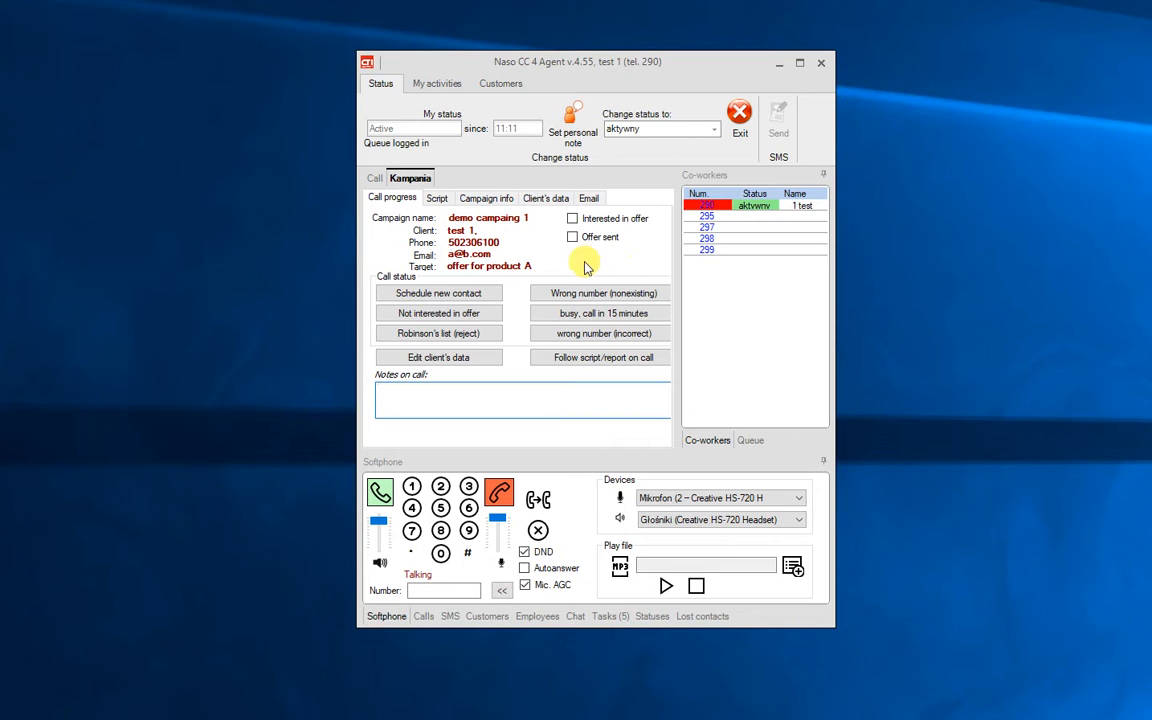
{"action": "left_click", "coordinate": [488, 295]}
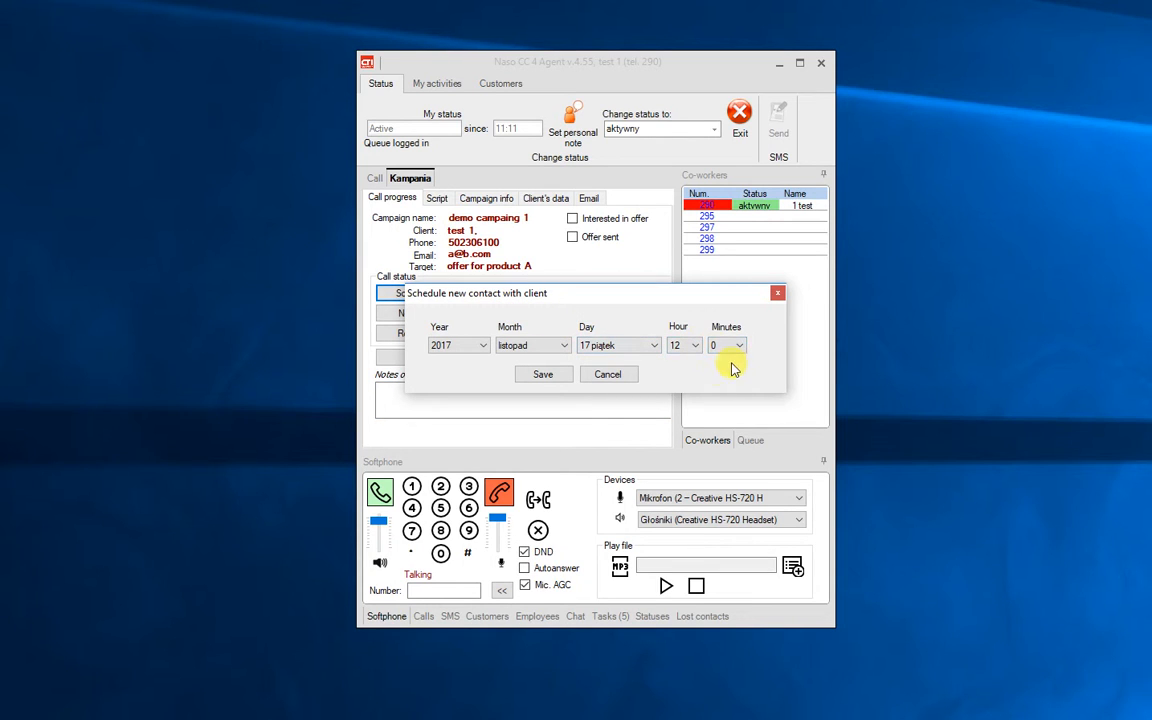
{"action": "left_click", "coordinate": [617, 375]}
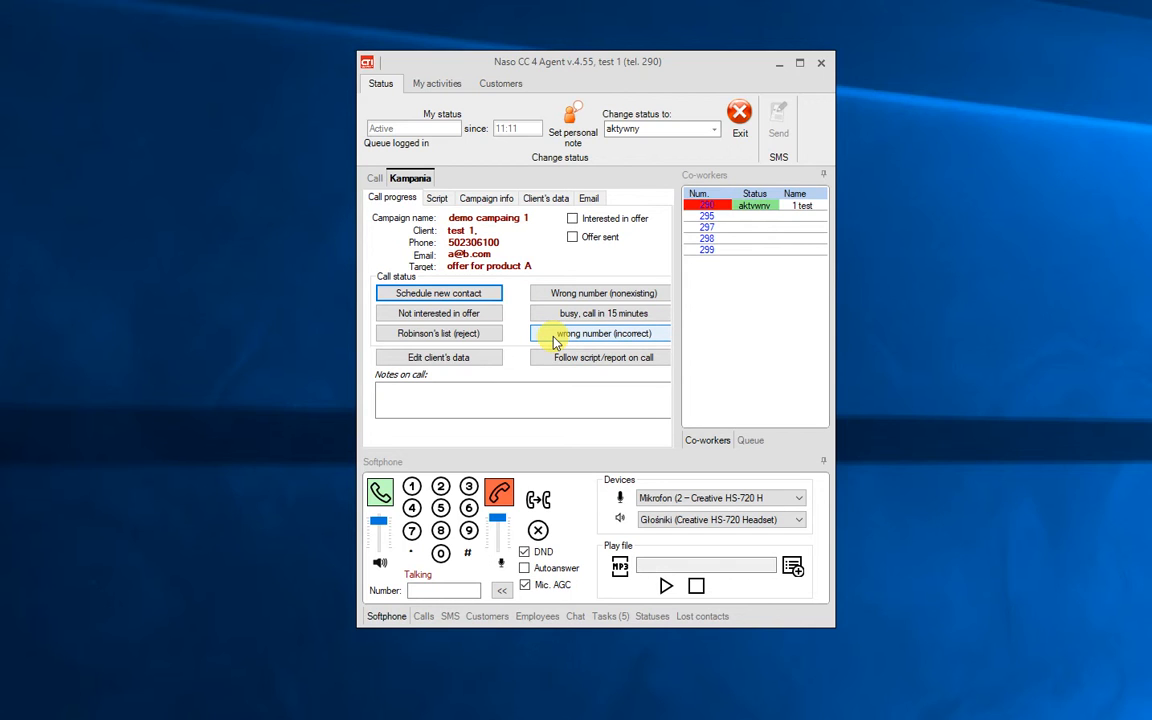
Step: Enter the call note "f weewjp ewrpwe r" for client test 1
{"action": "left_click", "coordinate": [522, 389]}
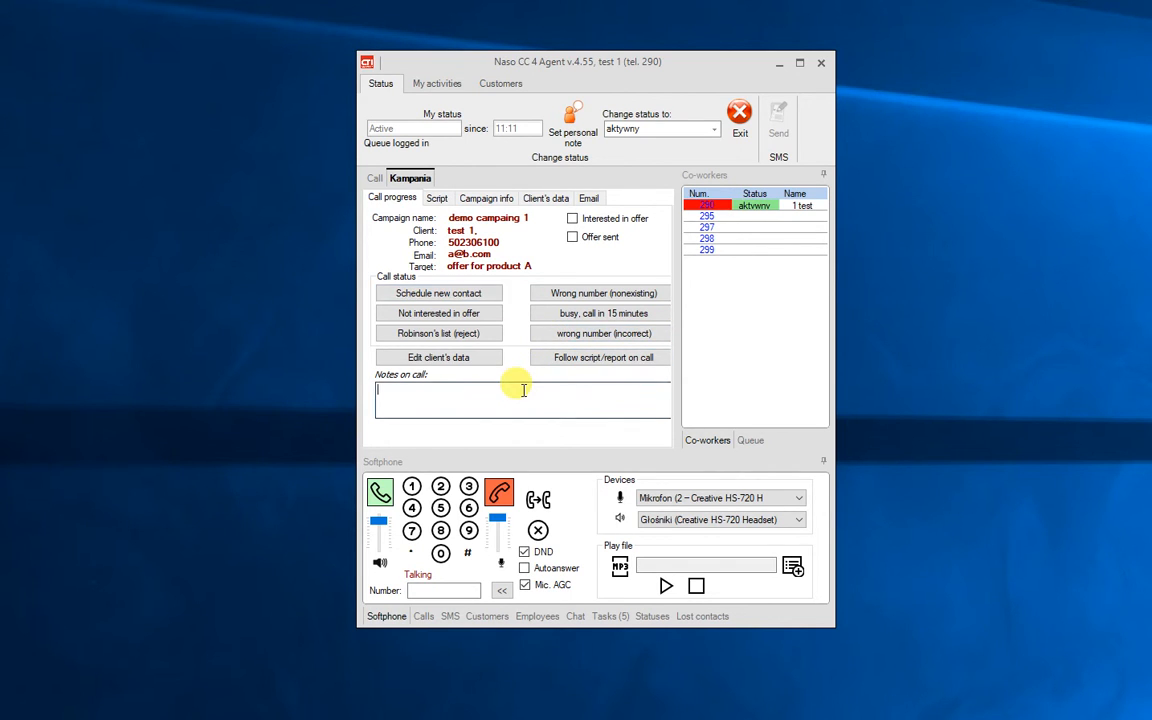
{"action": "type", "text": "f weewjp ewrpwe r"}
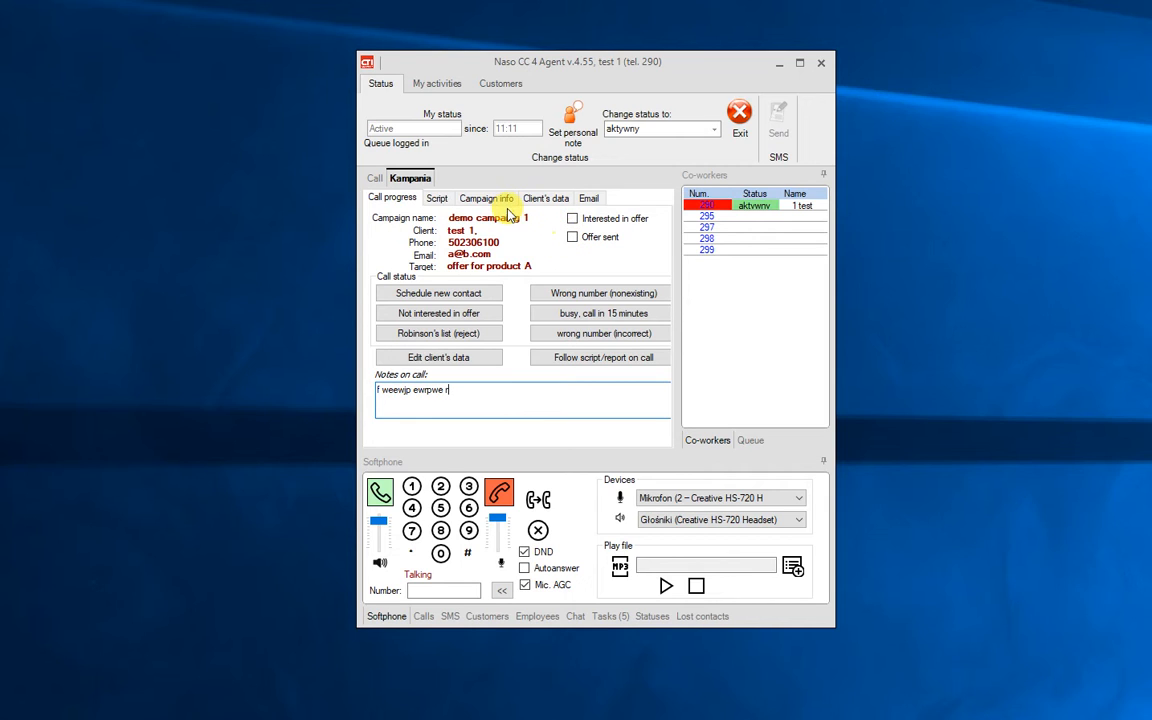
Step: Examine the available email templates, campaign info and script for the current client, and return to the call progress view
{"action": "left_click", "coordinate": [591, 200]}
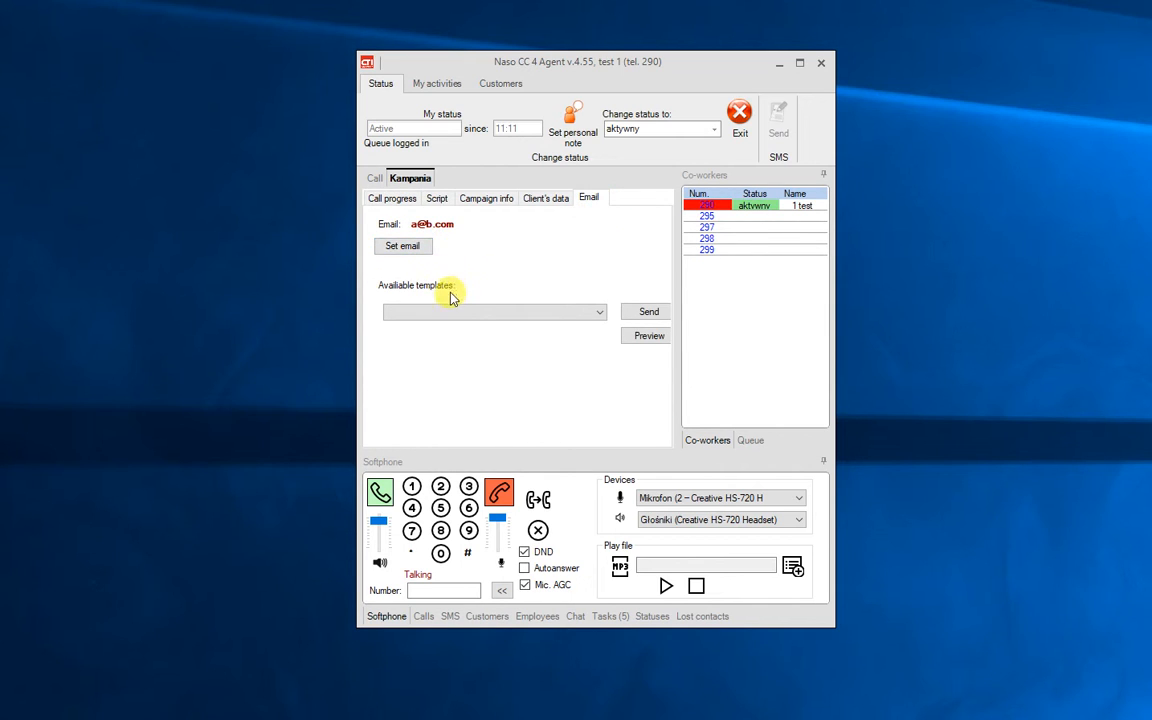
{"action": "left_click", "coordinate": [482, 311]}
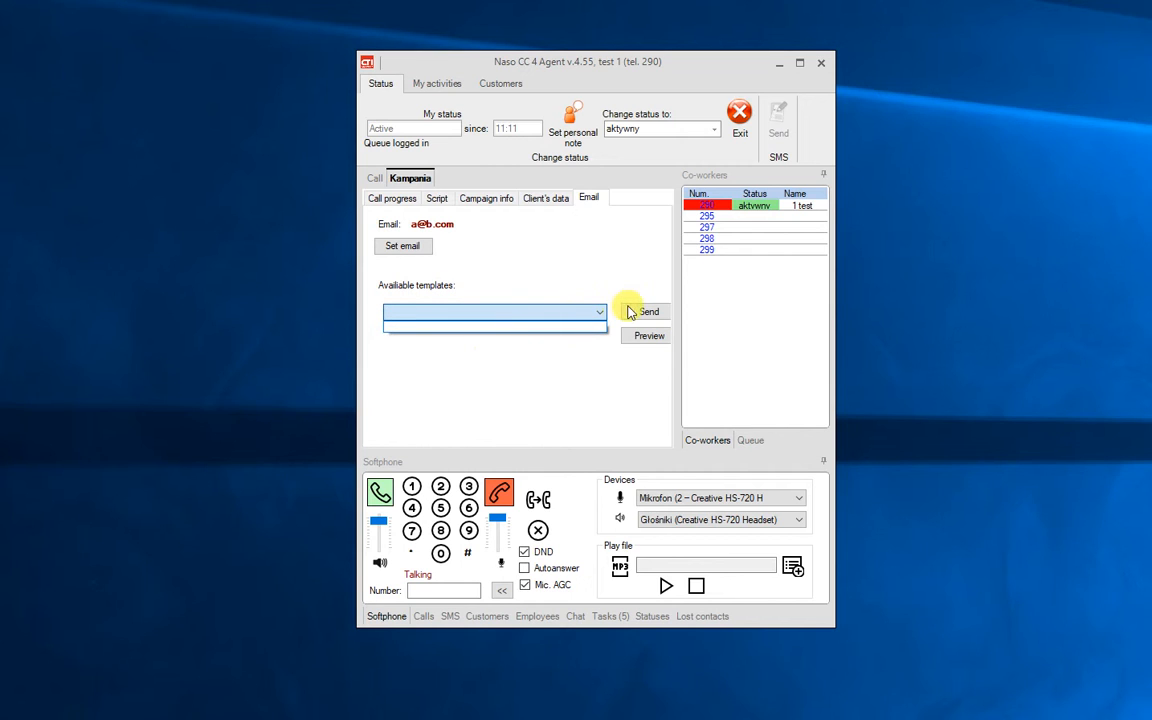
{"action": "left_click", "coordinate": [578, 242]}
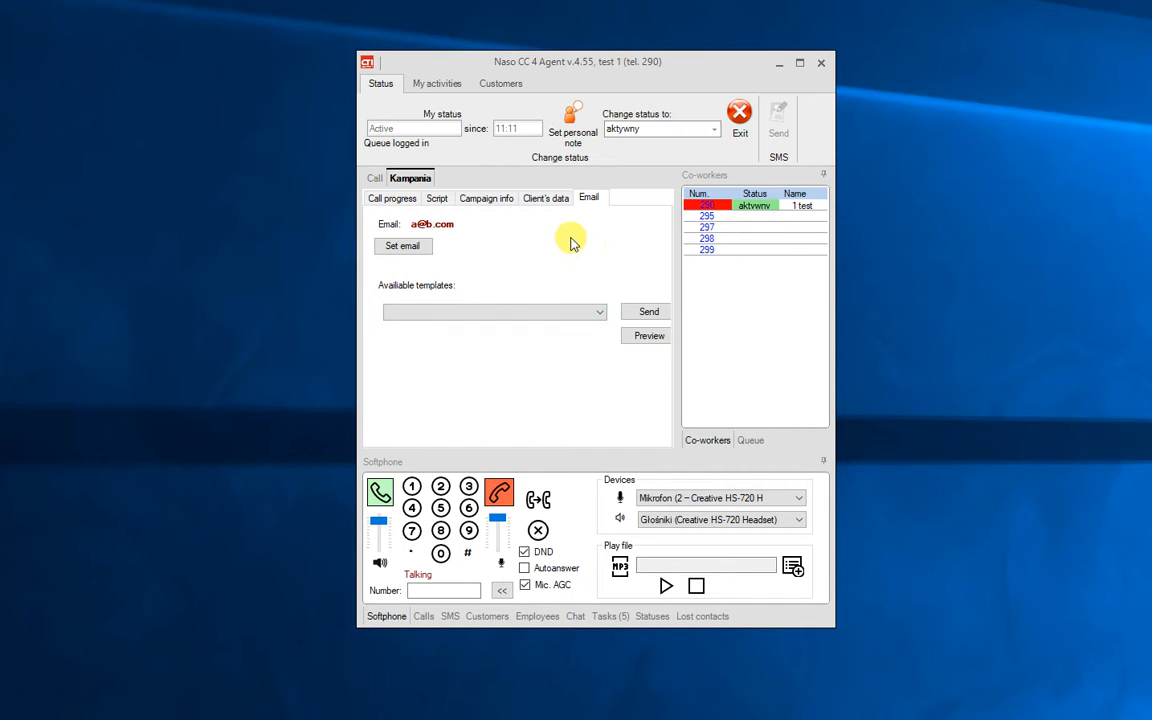
{"action": "left_click", "coordinate": [489, 203]}
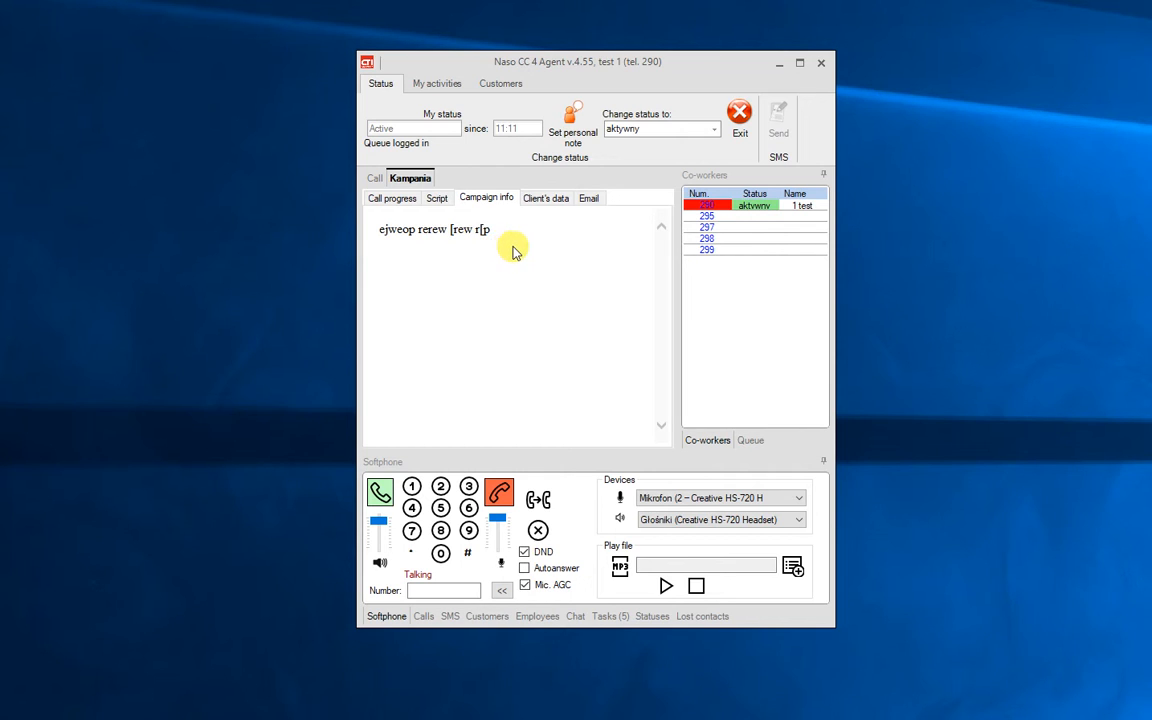
{"action": "left_click", "coordinate": [440, 203]}
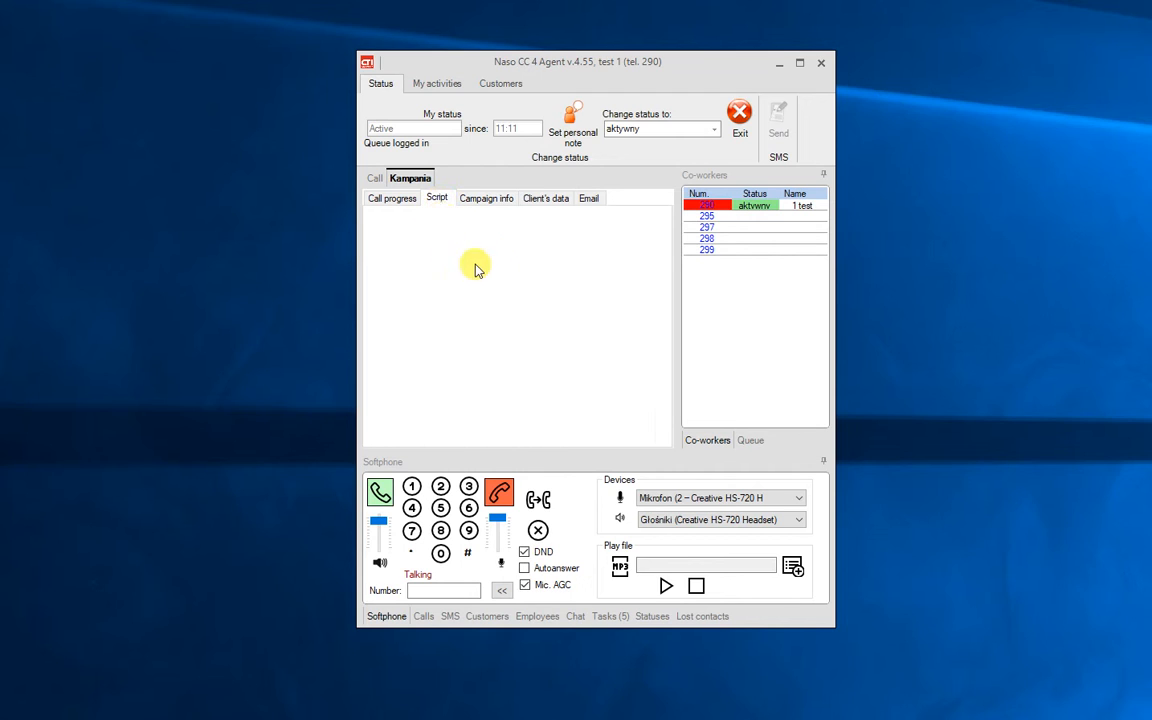
{"action": "left_click", "coordinate": [385, 204]}
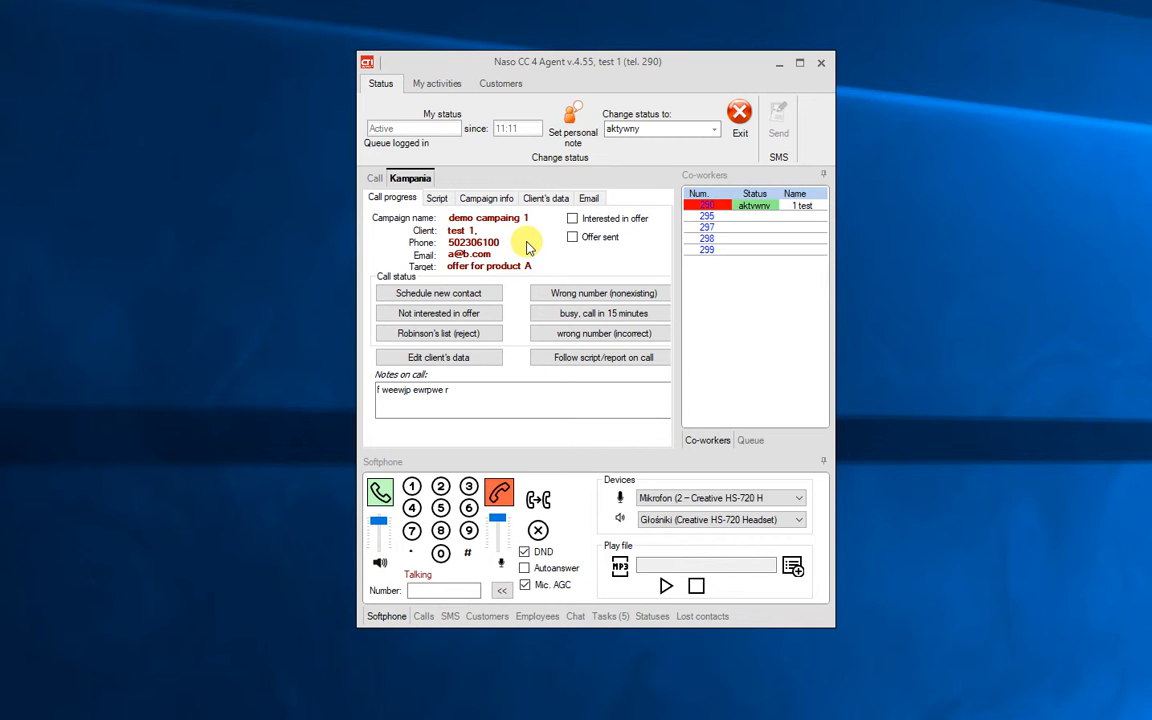
Step: End the call with client test 1 and append "oef epofjwep" to the call notes
{"action": "left_click", "coordinate": [495, 505]}
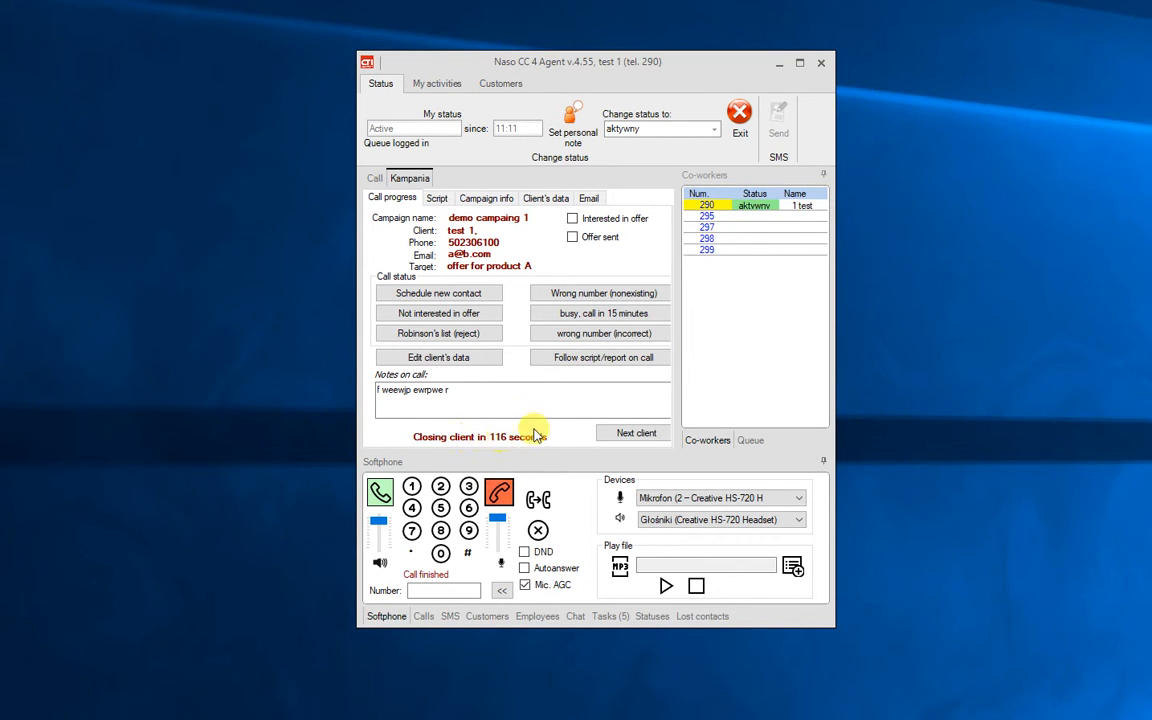
{"action": "left_click", "coordinate": [542, 396]}
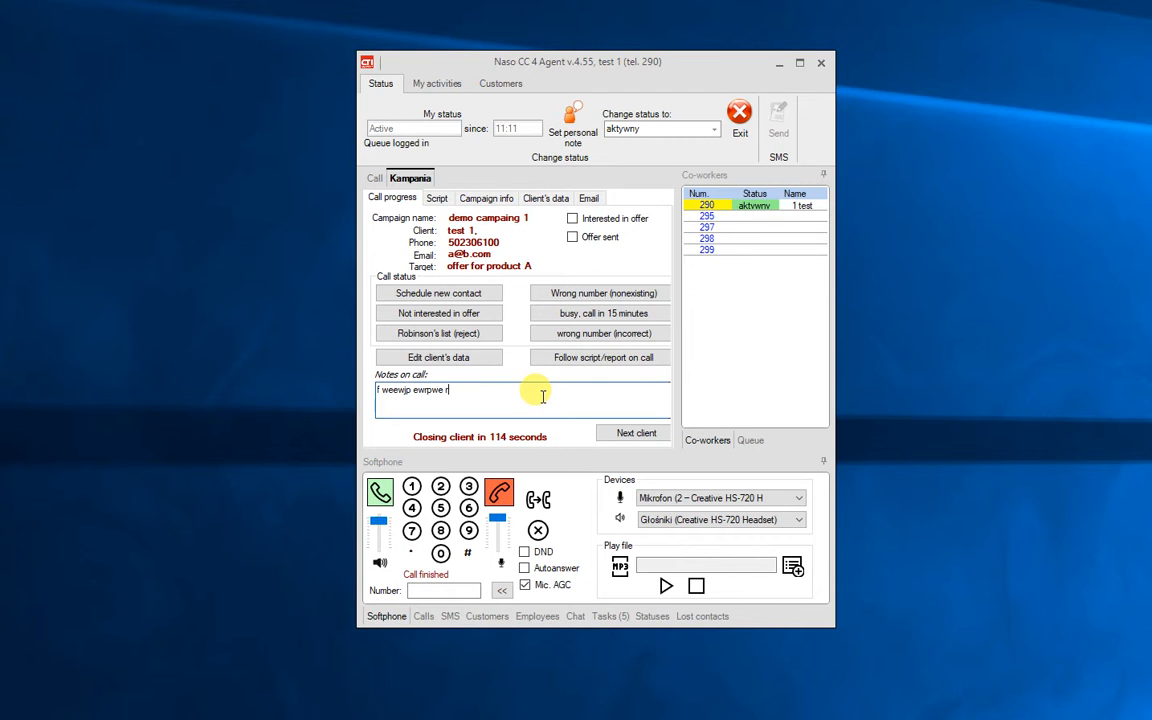
{"action": "type", "text": "oef epofjwep"}
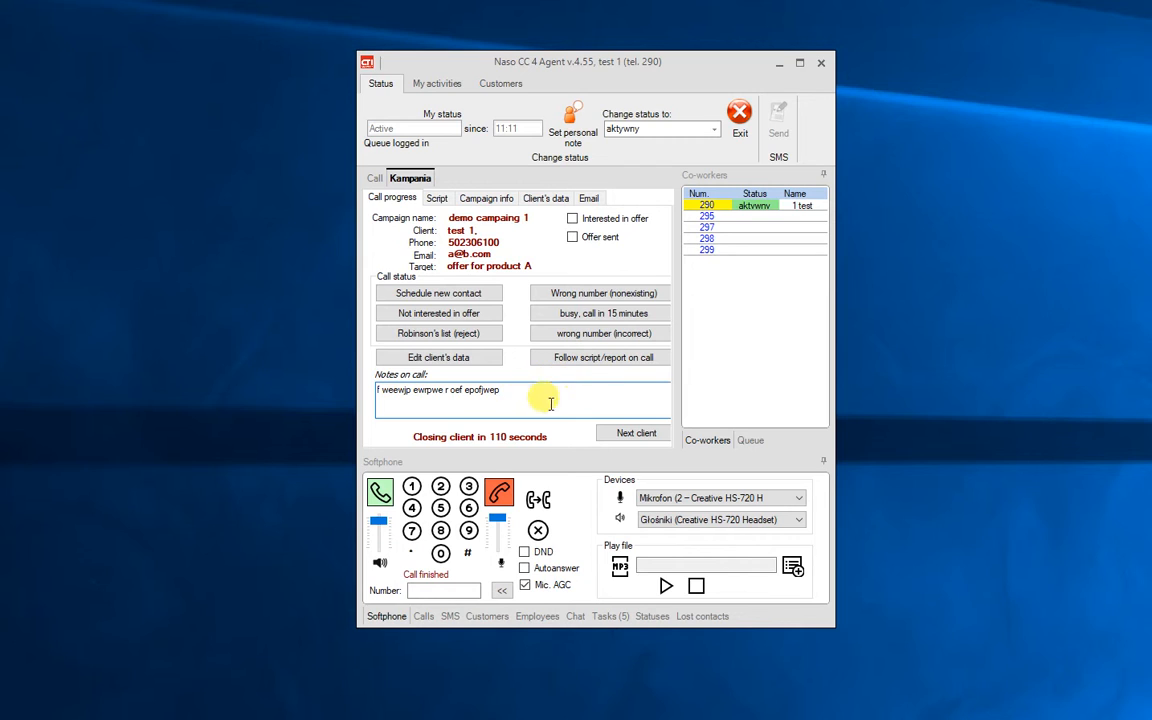
Step: Proceed to client test 2, end that call and record its status as busy, call in 15 minutes
{"action": "left_click", "coordinate": [620, 436]}
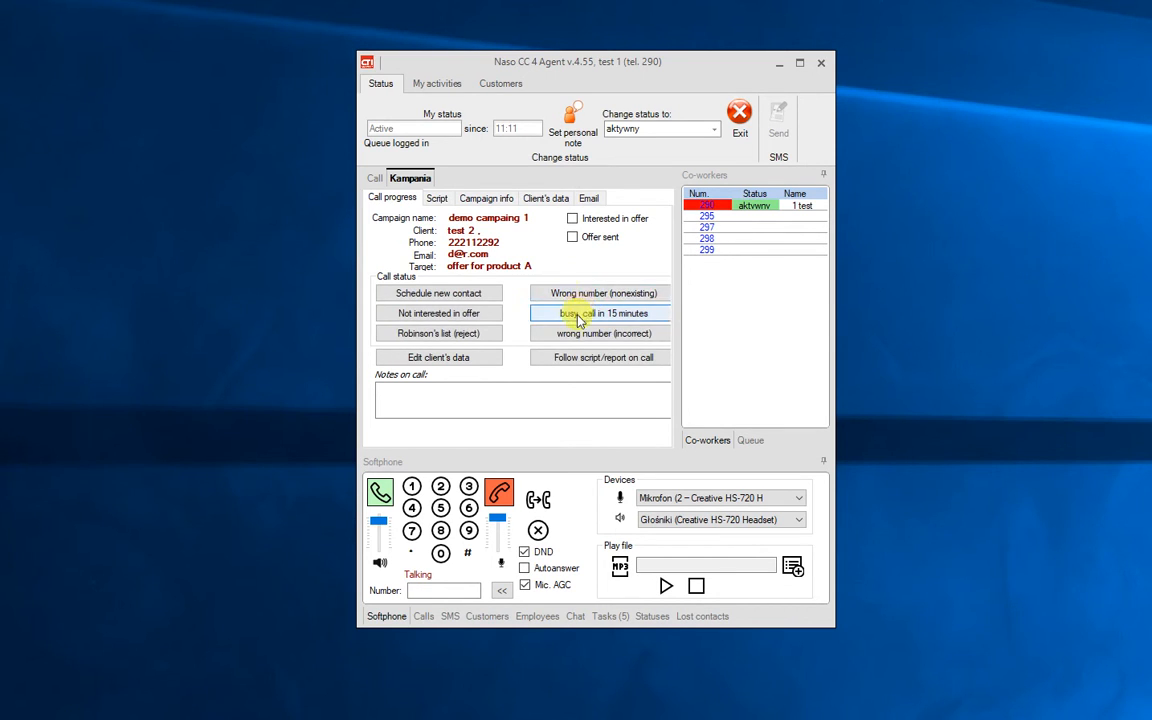
{"action": "left_click", "coordinate": [505, 498]}
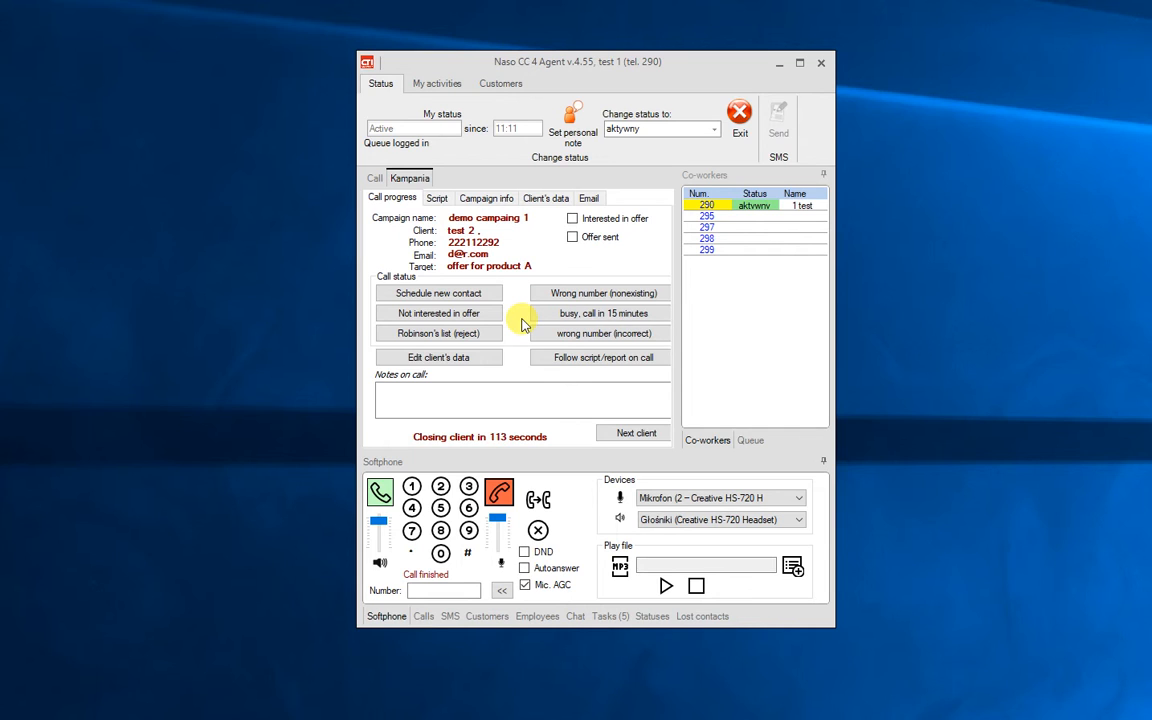
{"action": "left_click", "coordinate": [603, 313]}
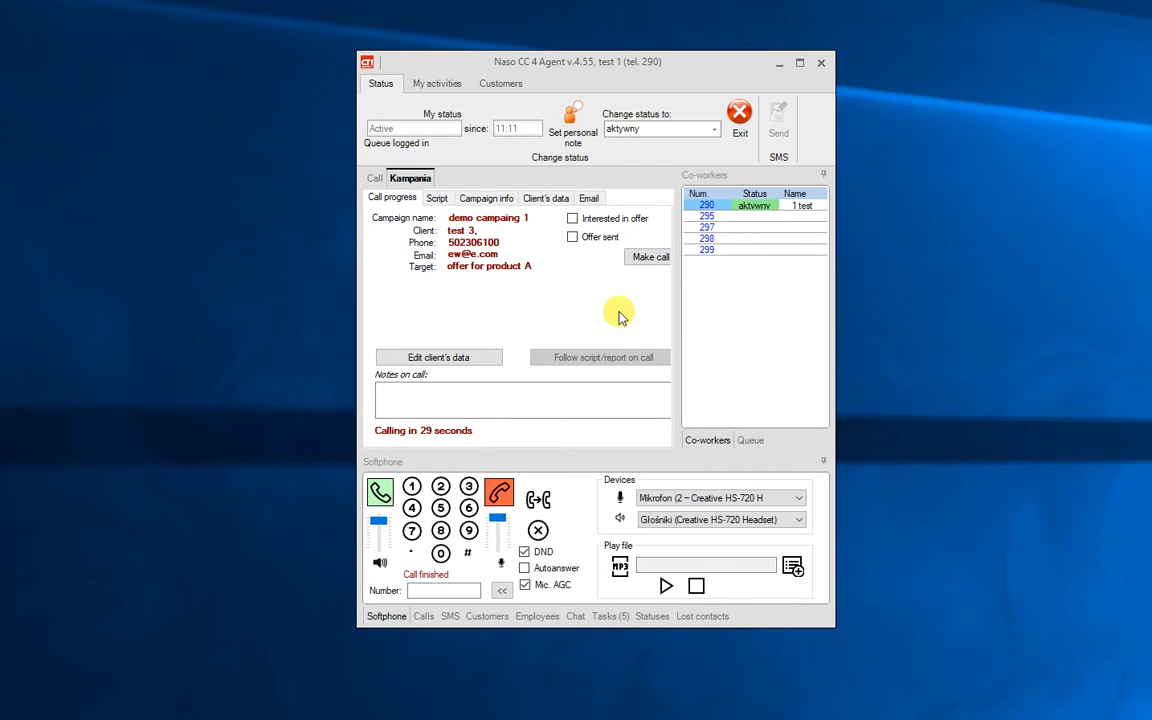
Step: Call client test 3, hang up while it is still dialing and close the client by requesting the next one
{"action": "left_click", "coordinate": [648, 259]}
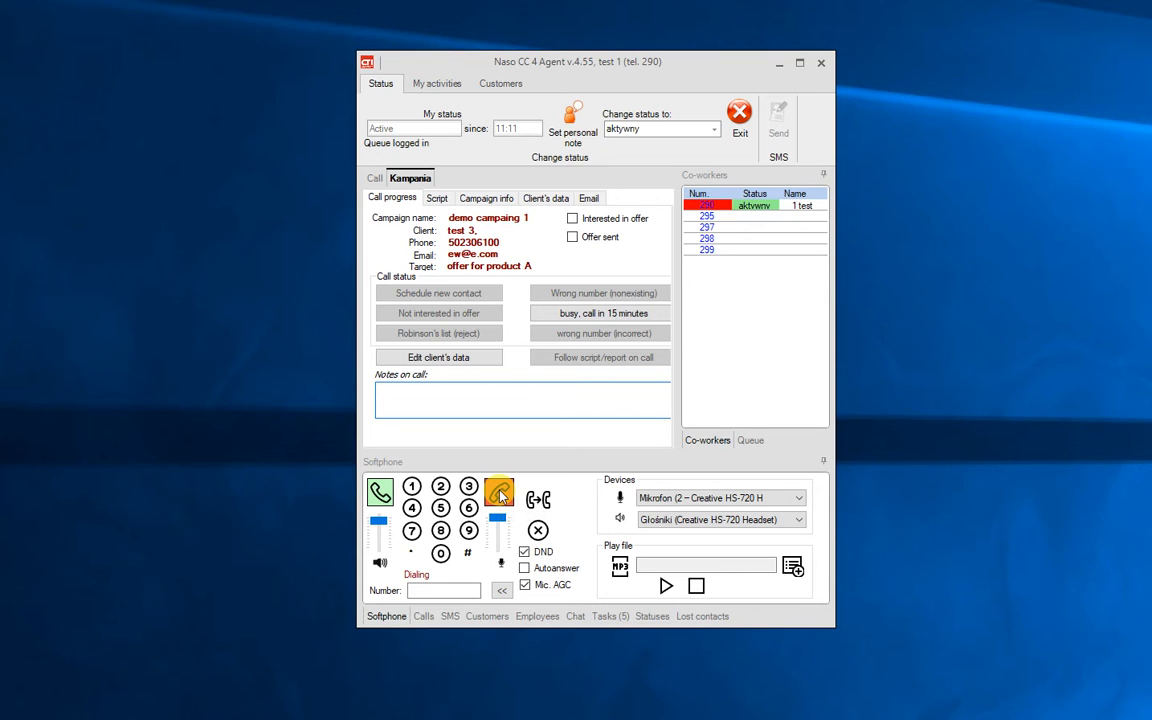
{"action": "left_click", "coordinate": [499, 494]}
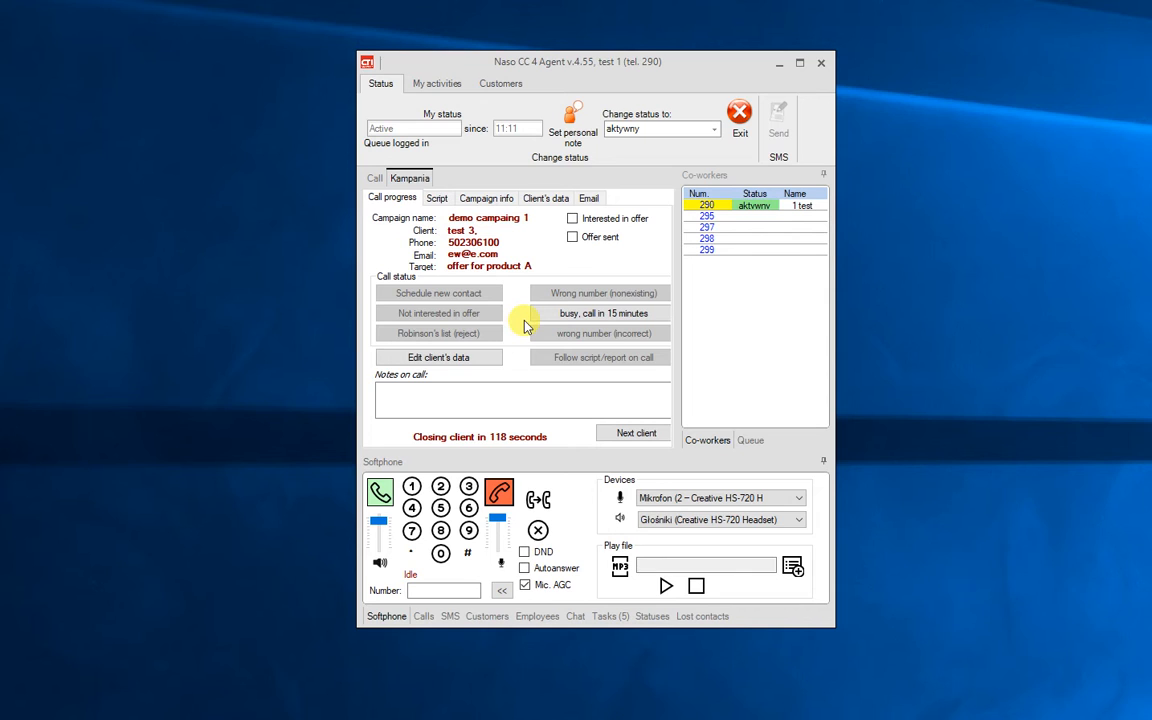
{"action": "left_click", "coordinate": [636, 431]}
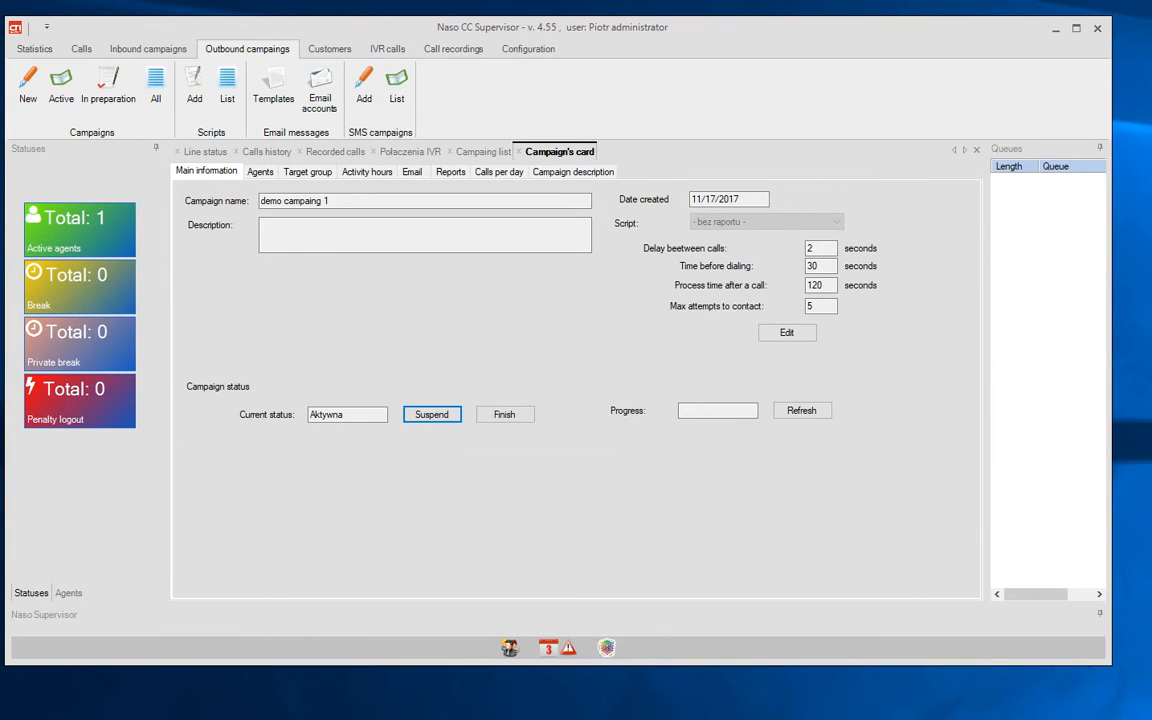
Step: Refresh the target group of demo campaing 1 and examine each client's status, agent, contact times, schedule and number of tries
{"action": "left_click", "coordinate": [302, 174]}
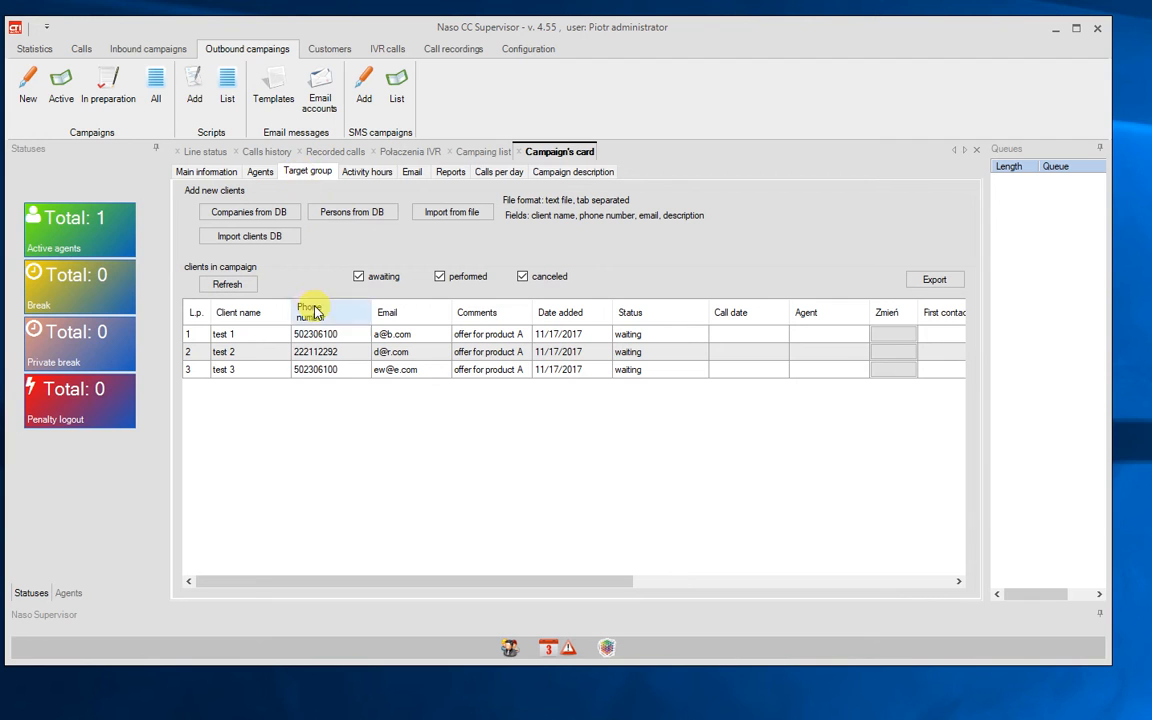
{"action": "left_click", "coordinate": [249, 285]}
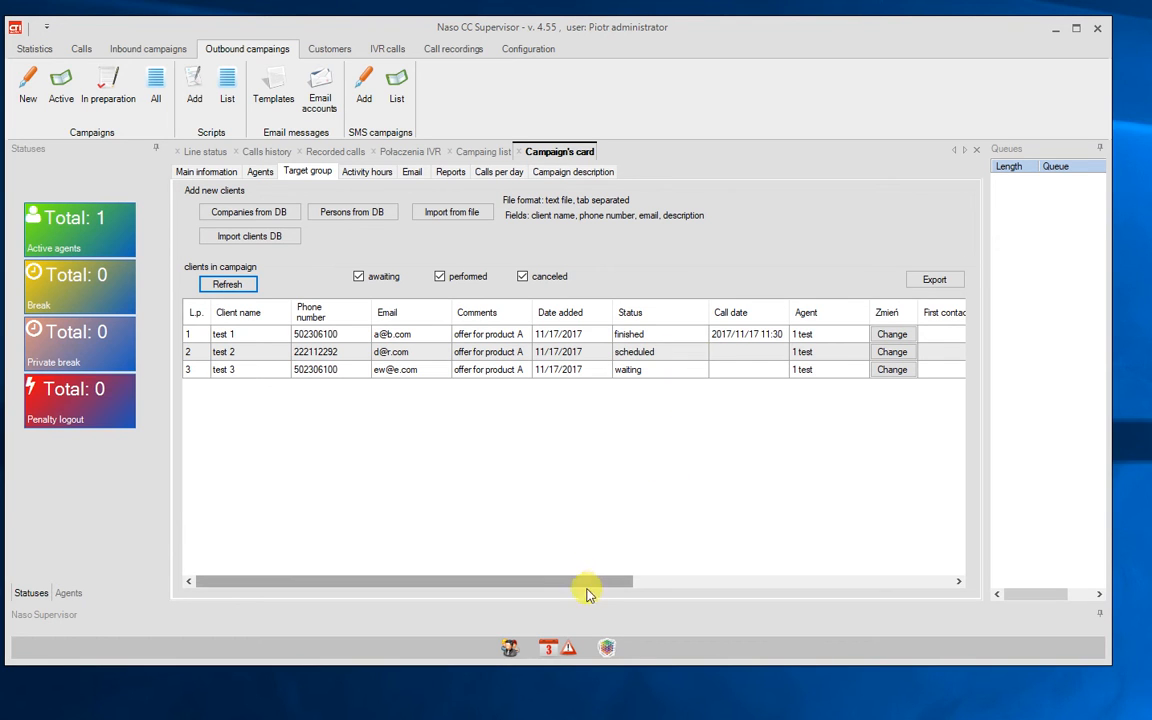
{"action": "left_click_drag", "start_coordinate": [591, 586], "coordinate": [756, 580]}
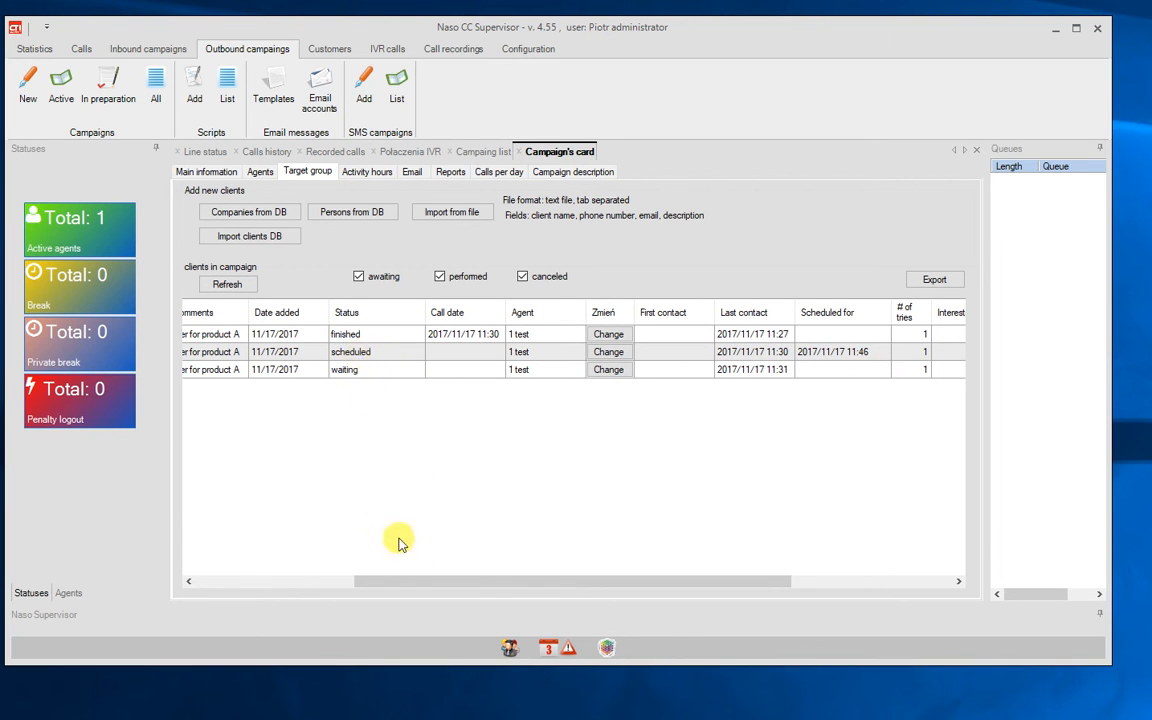
{"action": "left_click_drag", "start_coordinate": [411, 581], "coordinate": [296, 584]}
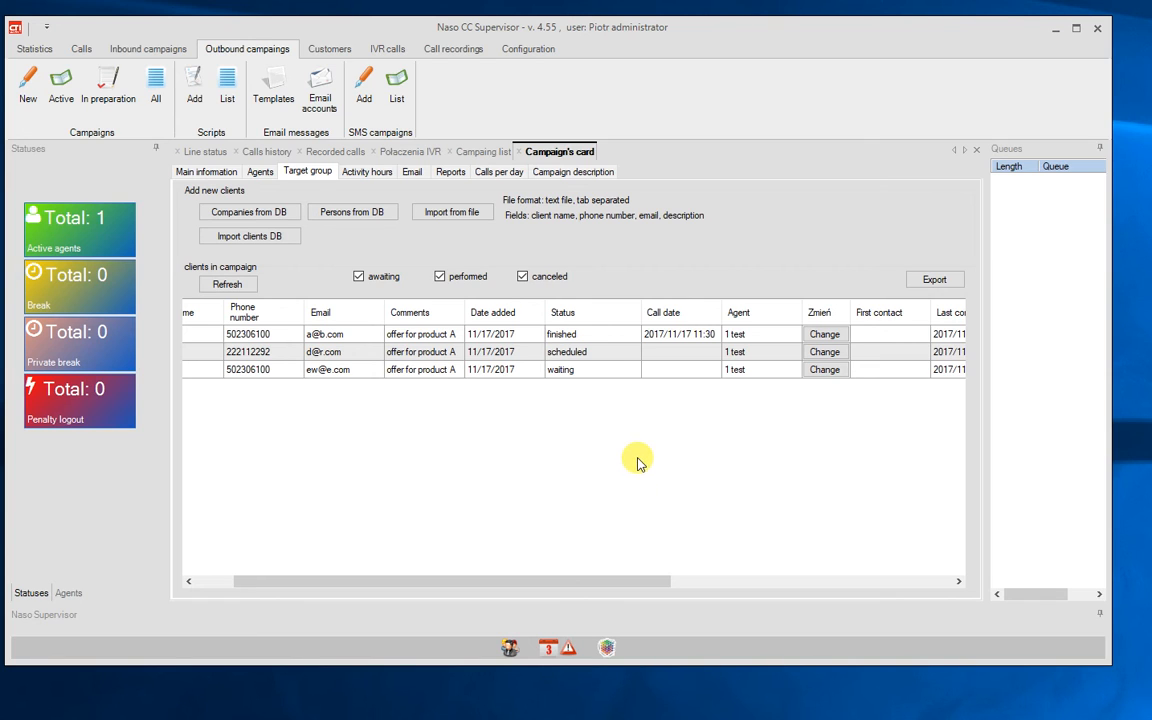
{"action": "left_click_drag", "start_coordinate": [604, 589], "coordinate": [534, 578]}
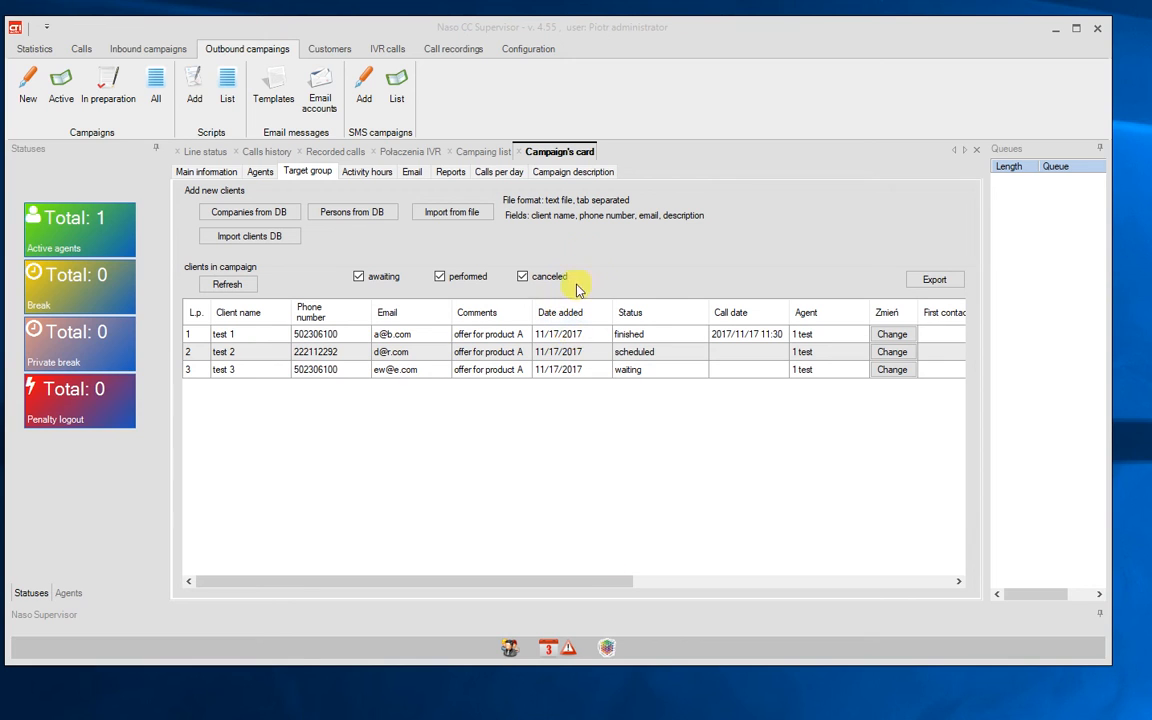
Step: Refresh the campaign's reports and examine the charts of client statuses, calls per day and calls per agent
{"action": "left_click", "coordinate": [459, 177]}
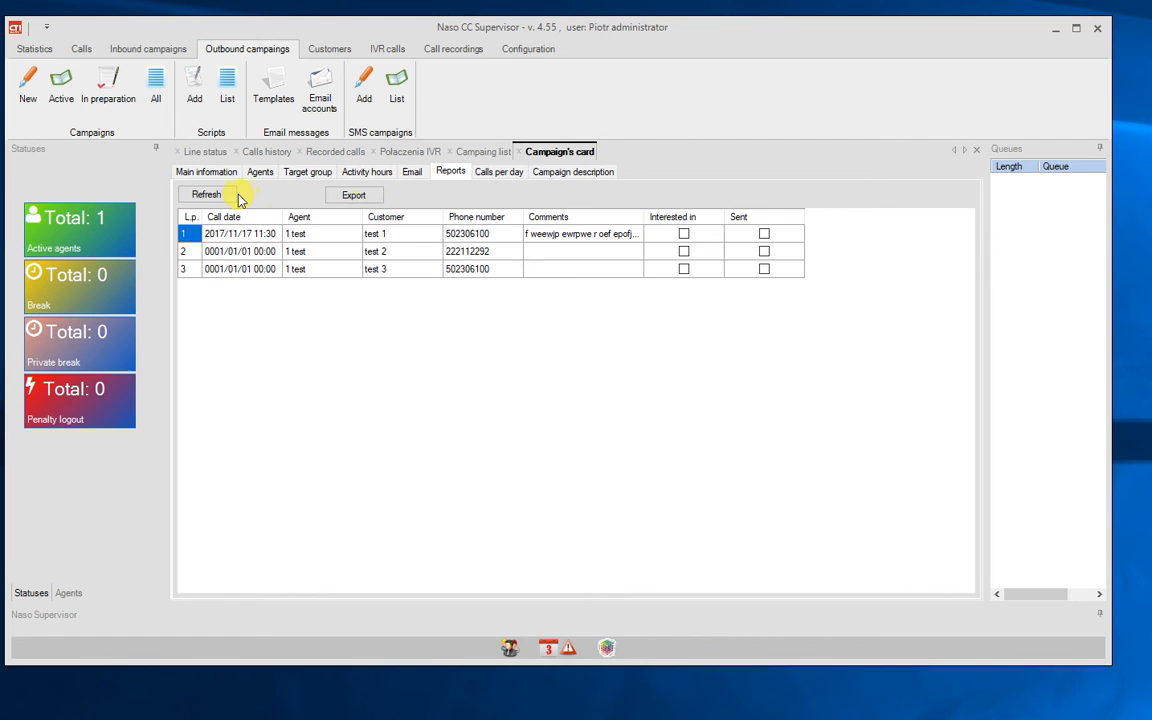
{"action": "left_click", "coordinate": [232, 196]}
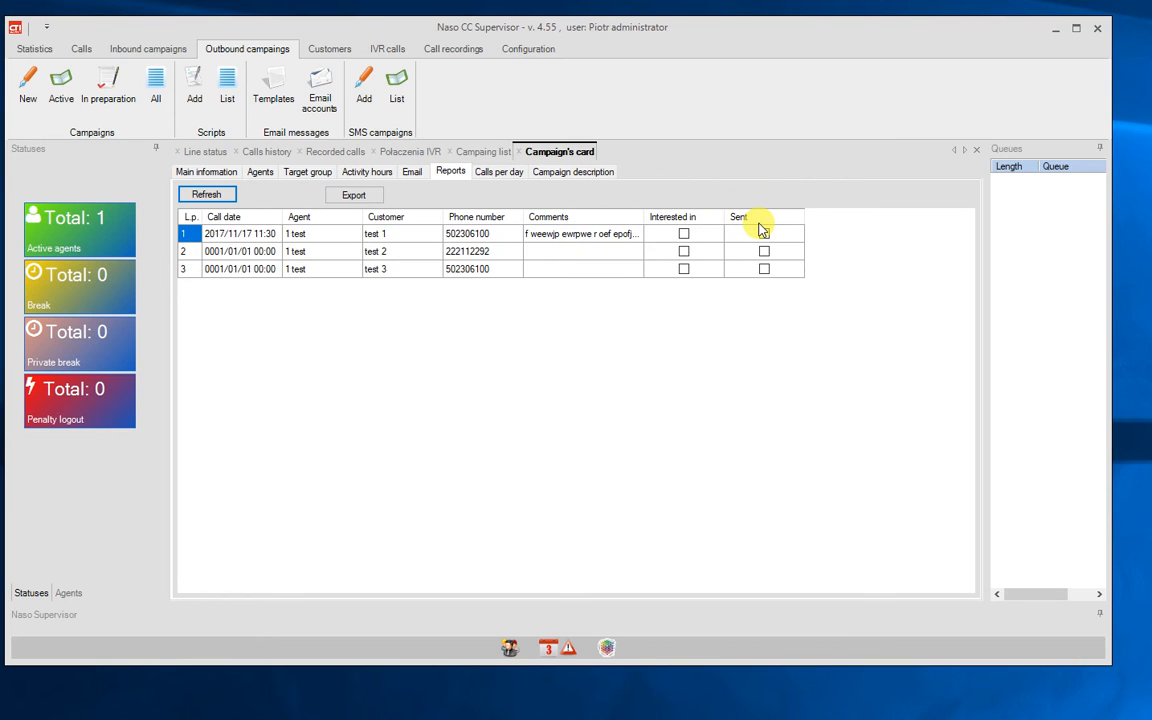
{"action": "left_click", "coordinate": [495, 173]}
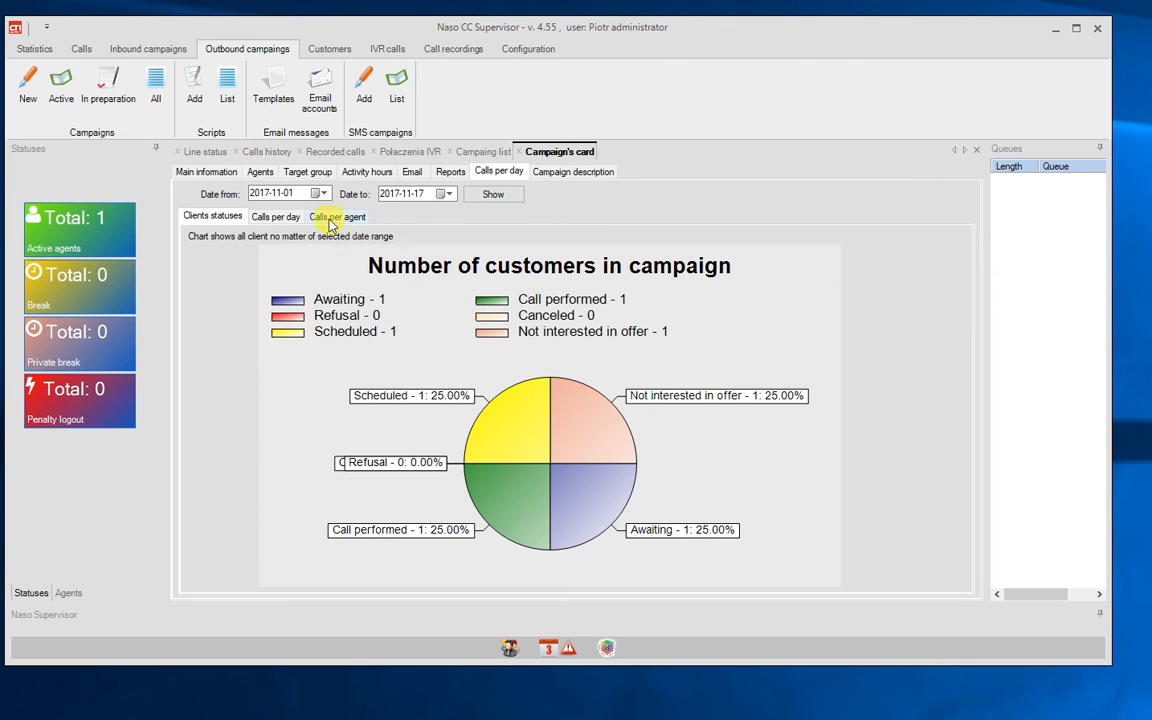
{"action": "left_click", "coordinate": [272, 219]}
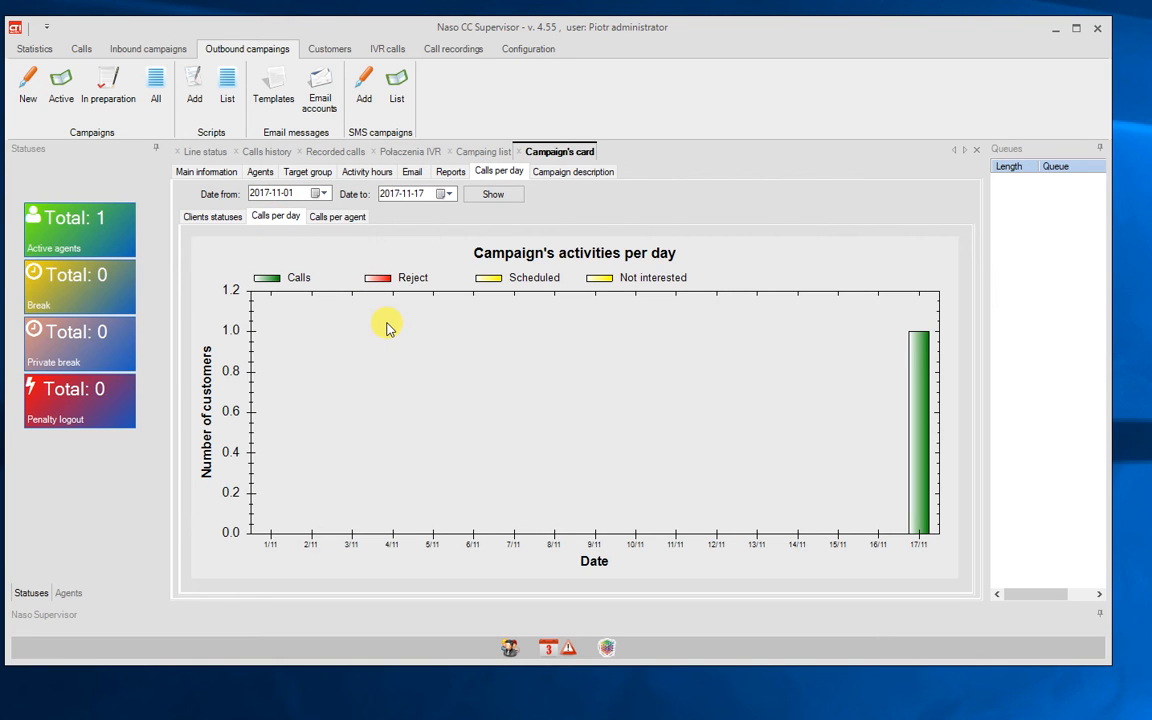
{"action": "left_click", "coordinate": [330, 217]}
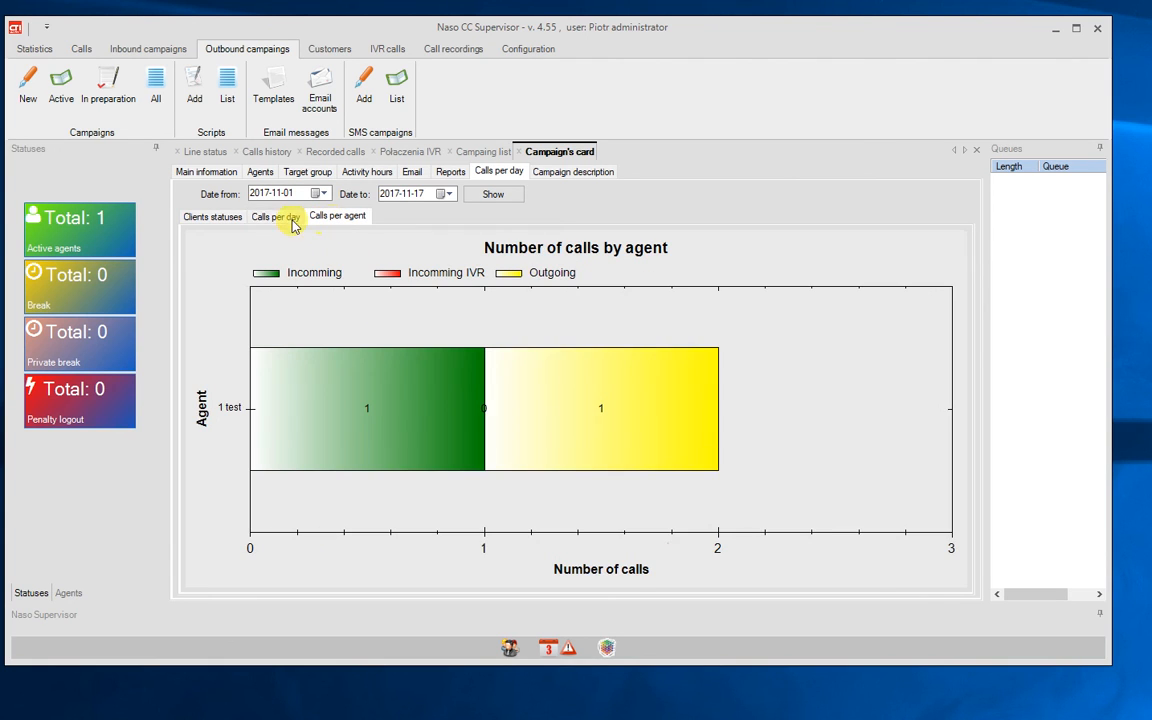
{"action": "left_click", "coordinate": [219, 221]}
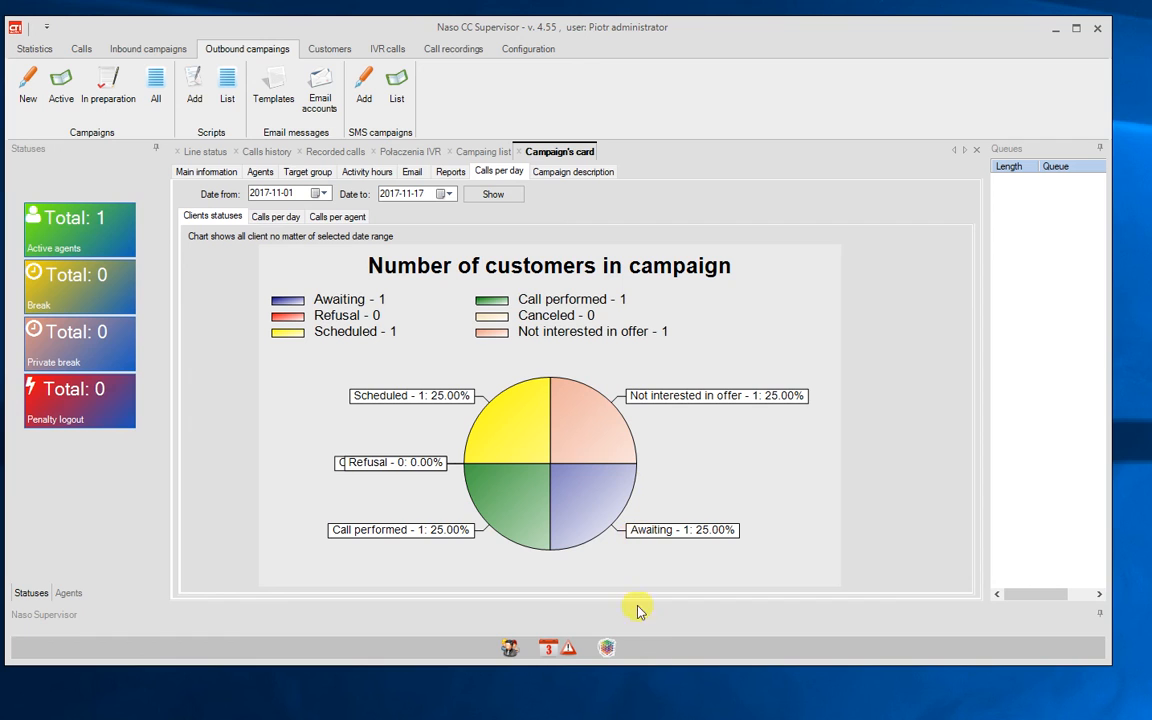
Step: Close the campaign's card and reload the list of all outbound campaigns to check their status and progress
{"action": "left_click", "coordinate": [521, 154]}
{"action": "left_click", "coordinate": [494, 153]}
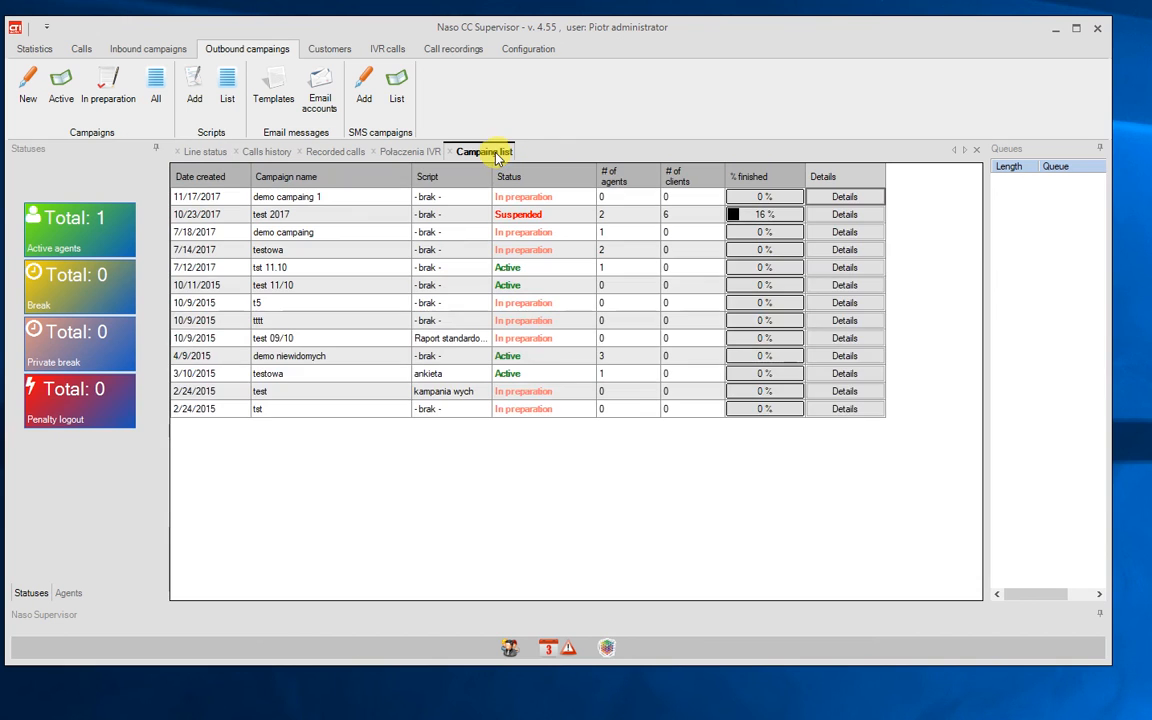
{"action": "left_click", "coordinate": [155, 88]}
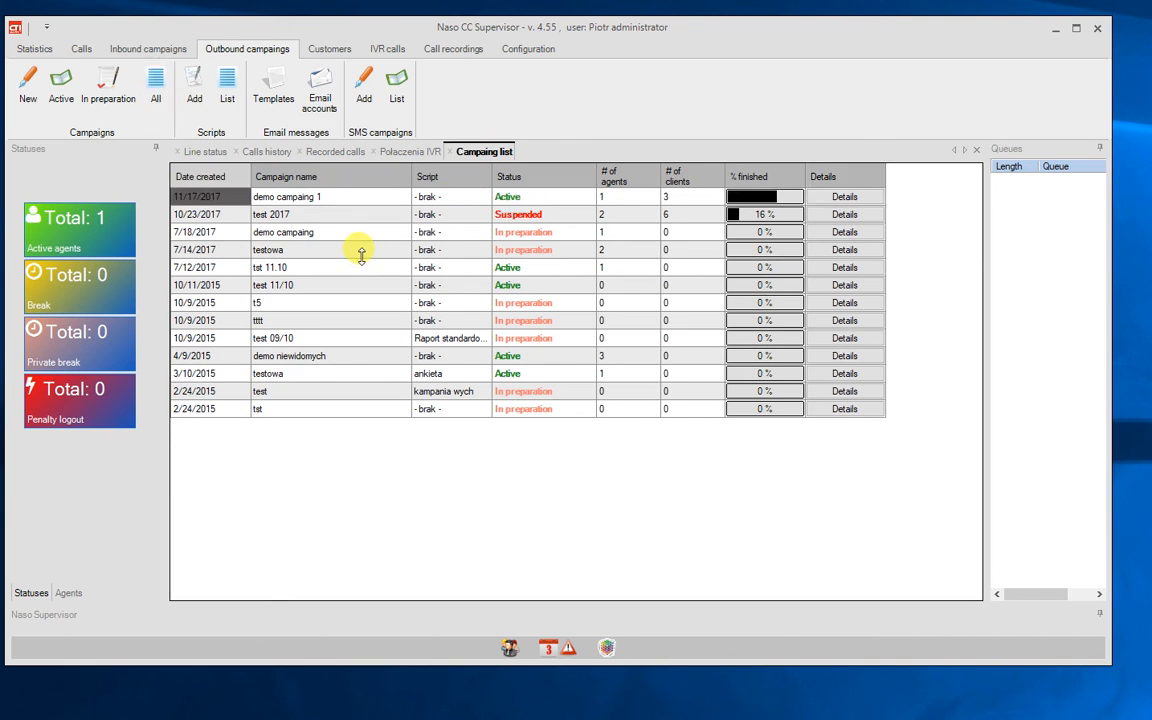